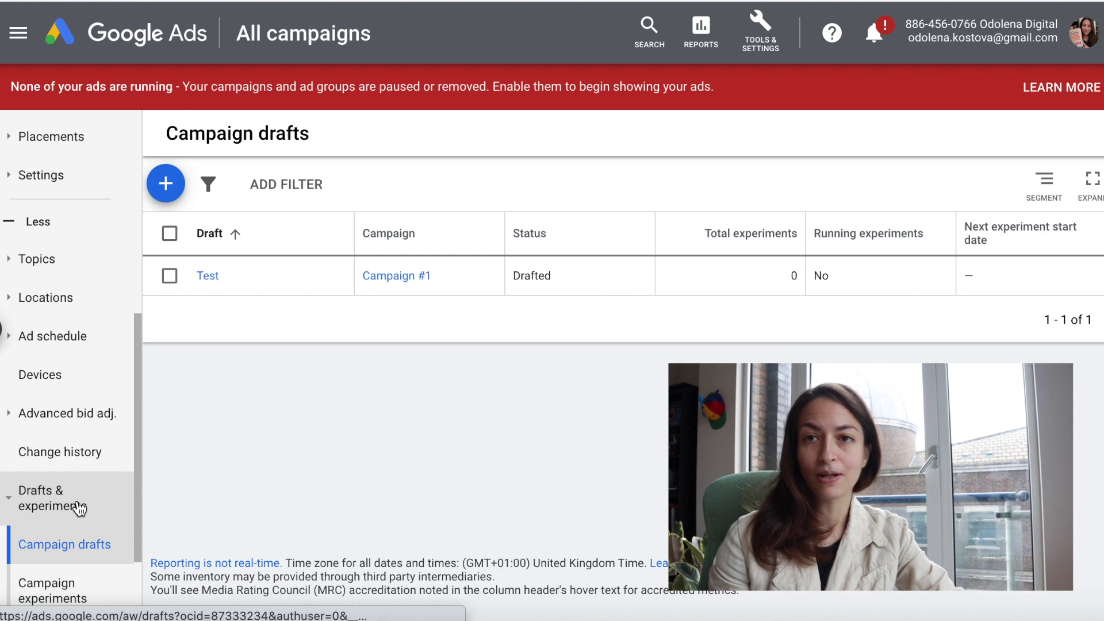
Create a new campaign draft named Test2 based on Campaign #1
scroll(81, 520, "down", 3)
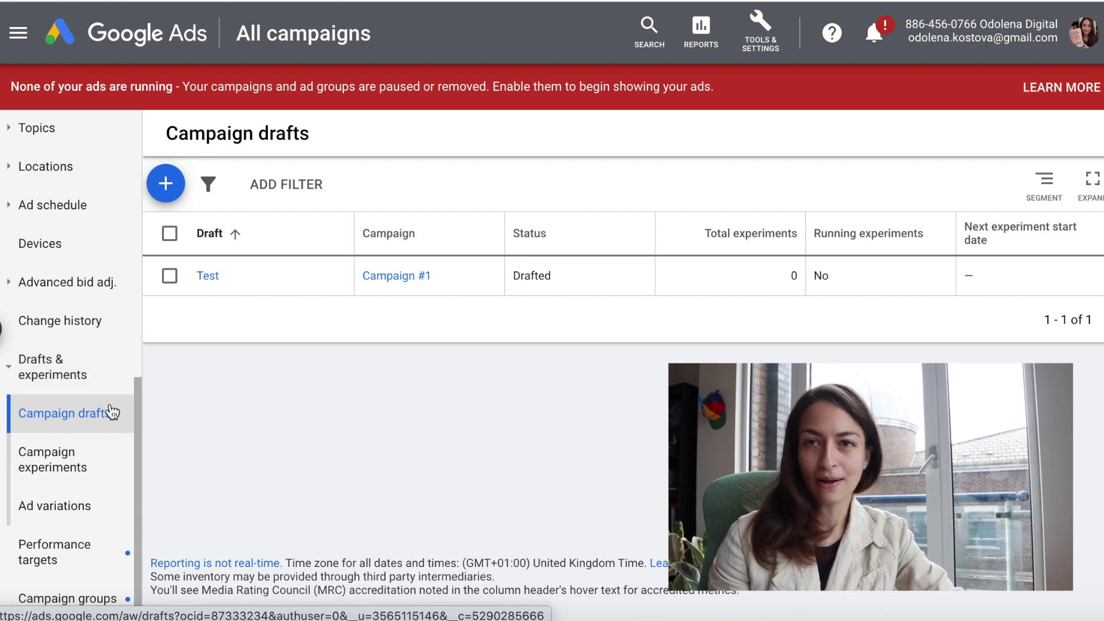
left_click(174, 195)
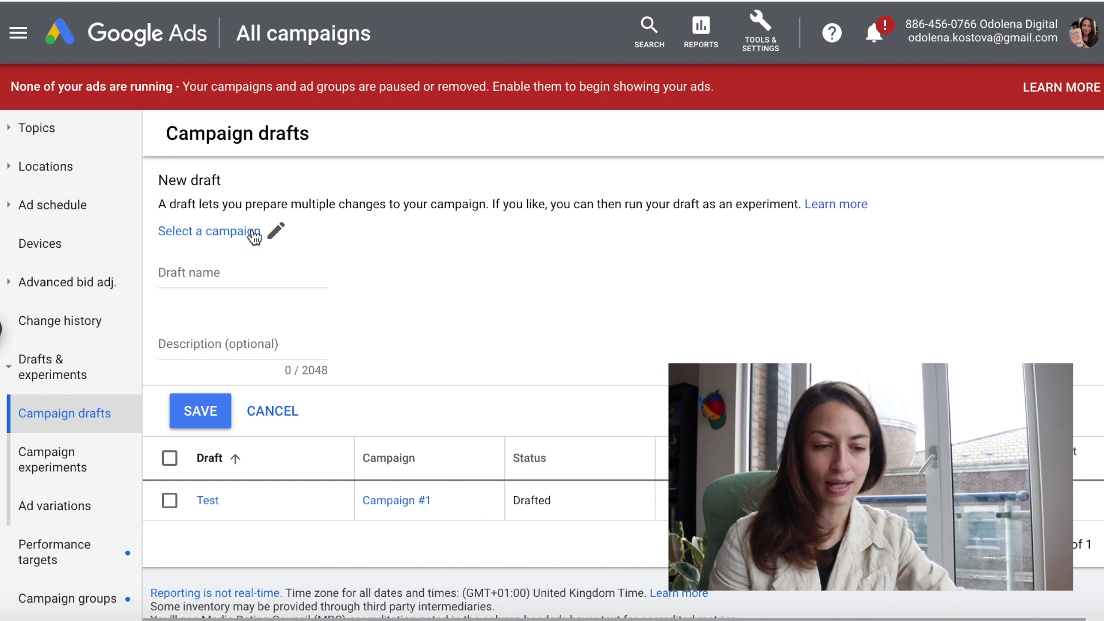
left_click(276, 233)
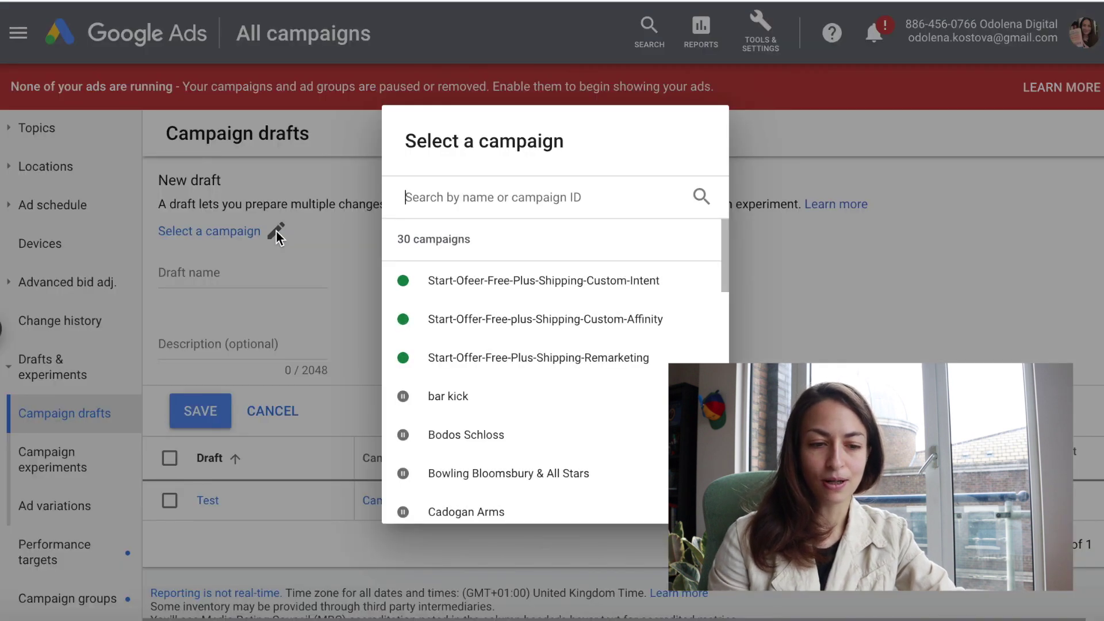
scroll(556, 426, "down", 3)
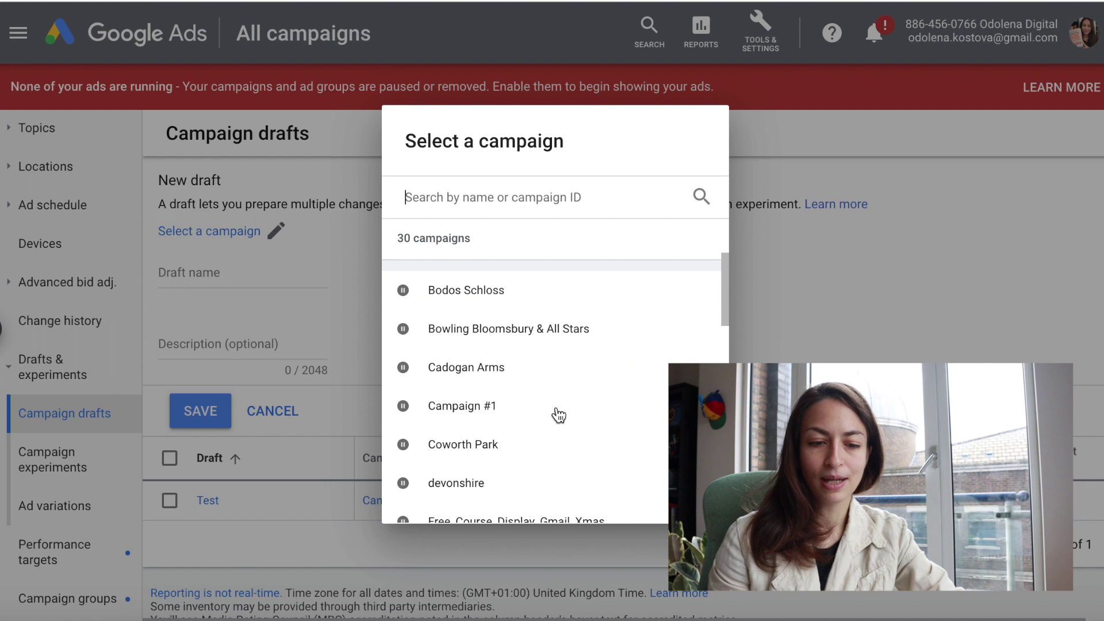
left_click(543, 378)
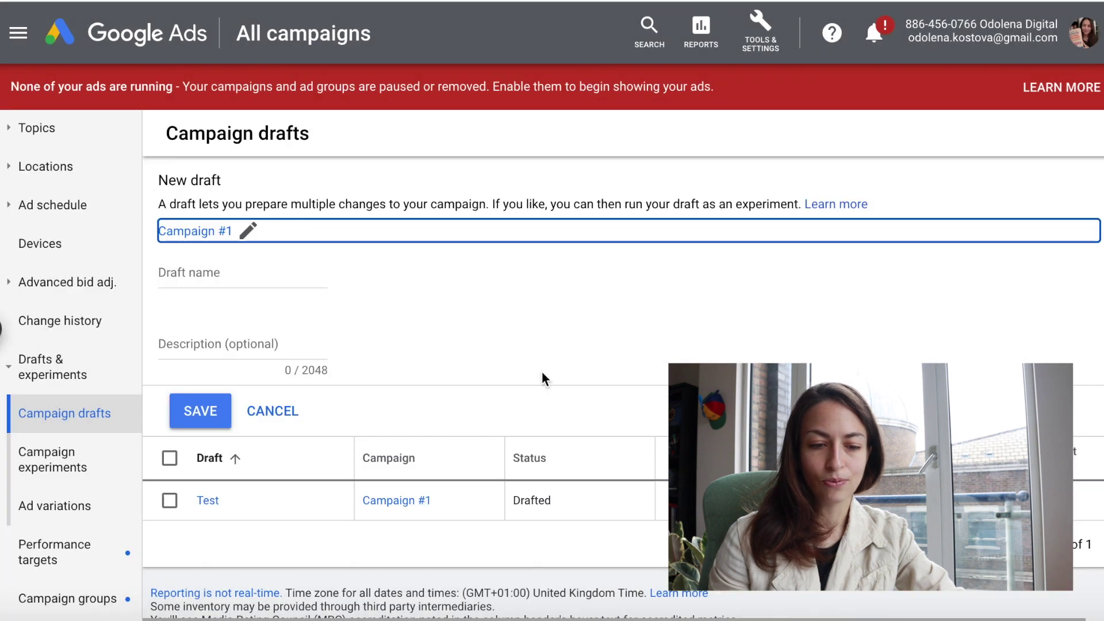
left_click(222, 273)
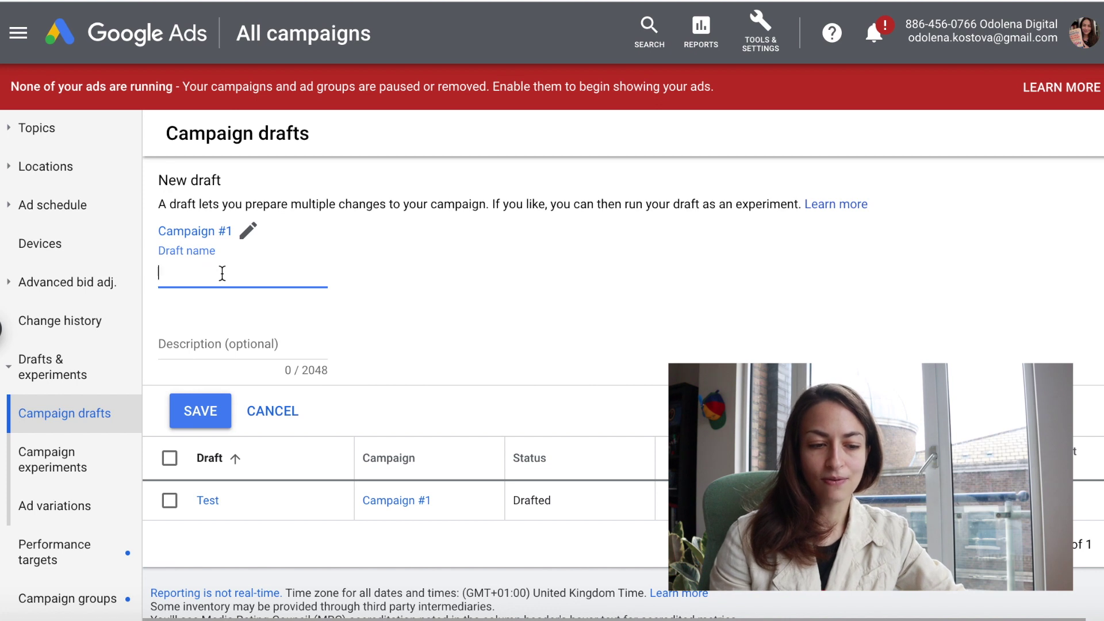
type("Test2")
left_click(215, 410)
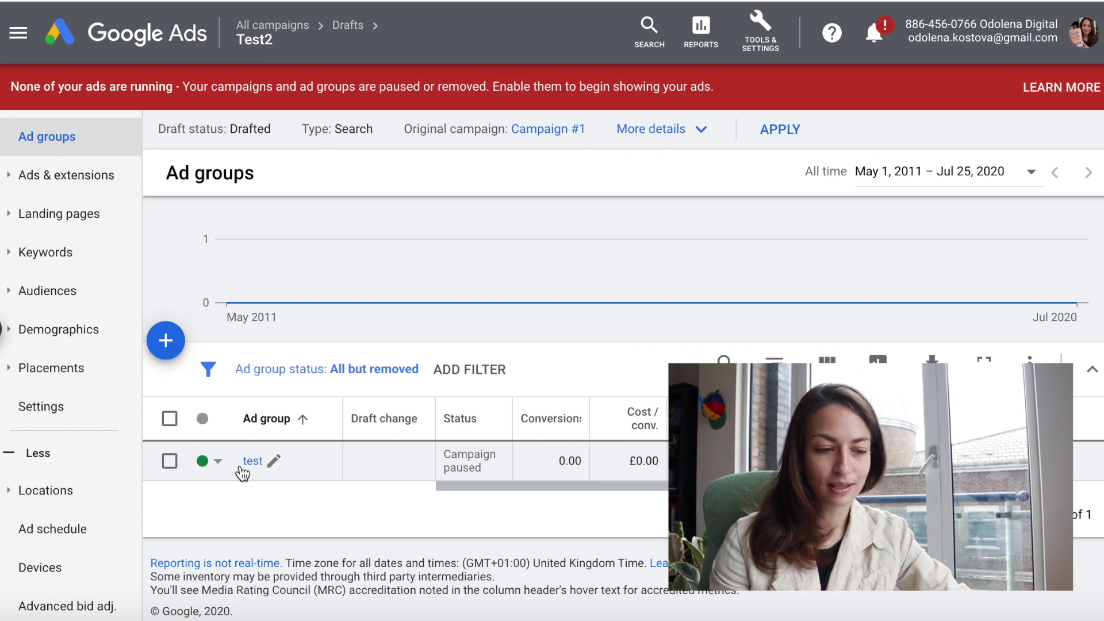
Navigate from the draft's ad group back to the Test2 draft's campaign settings
left_click(248, 465)
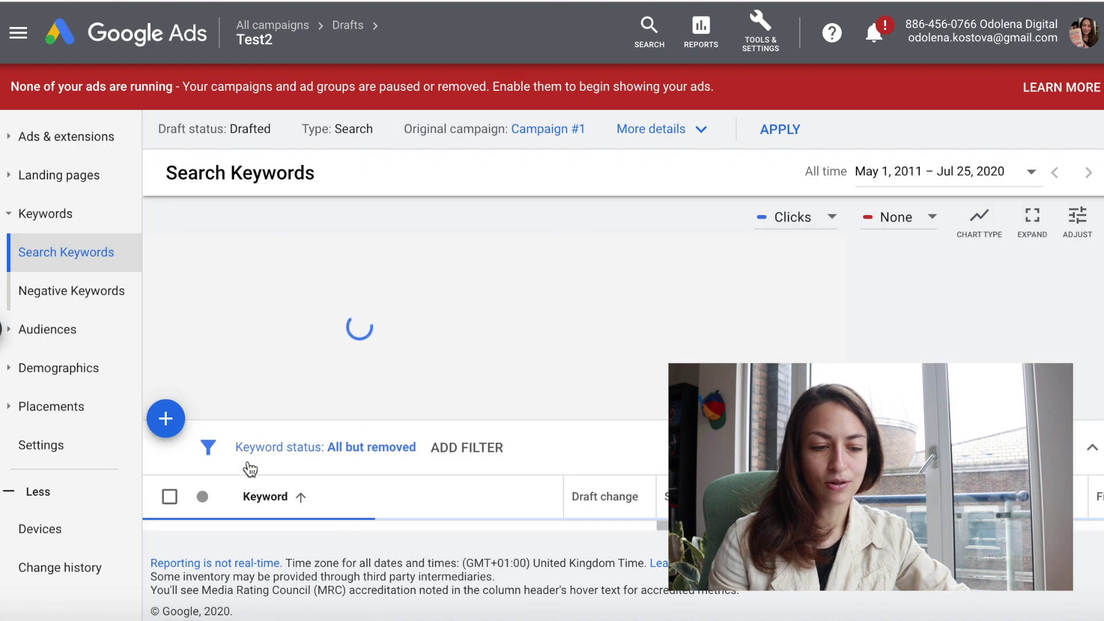
scroll(293, 419, "down", 5)
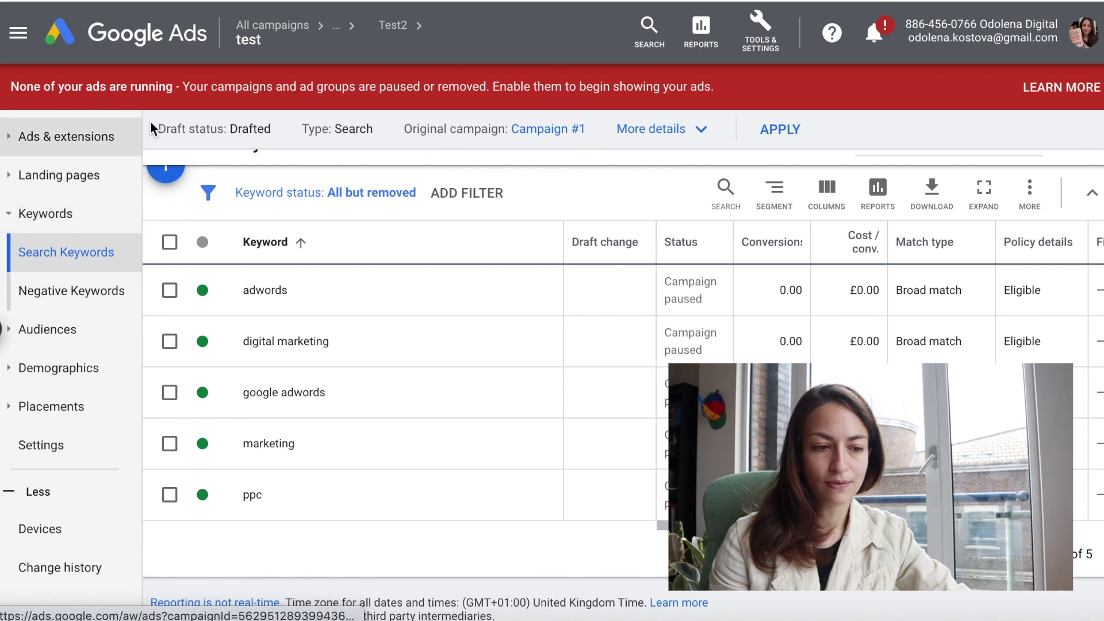
left_click(396, 26)
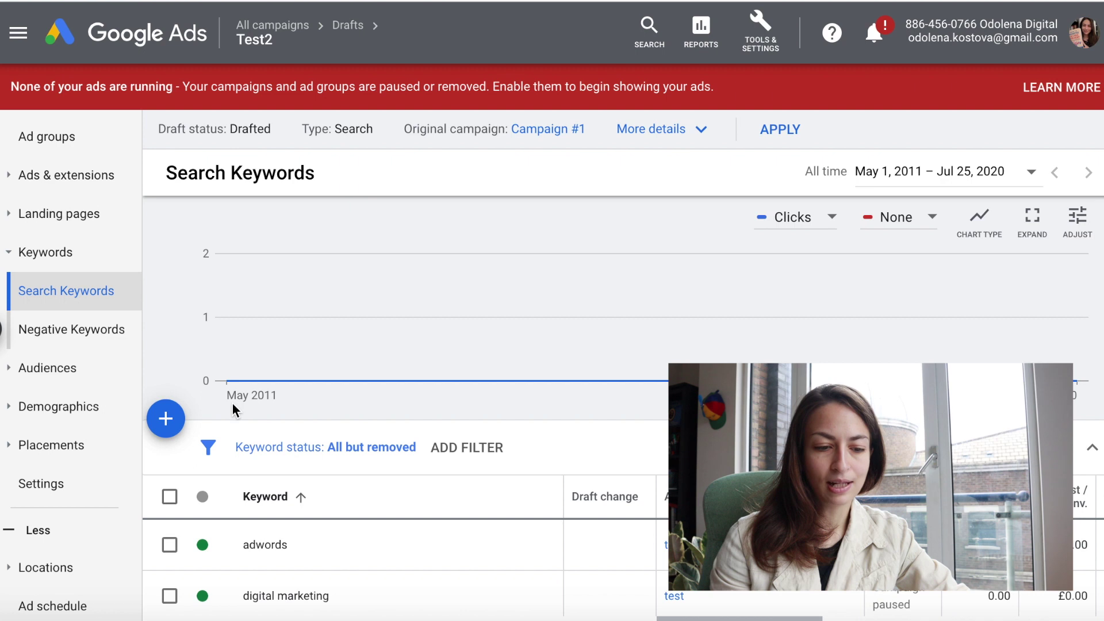
left_click(81, 494)
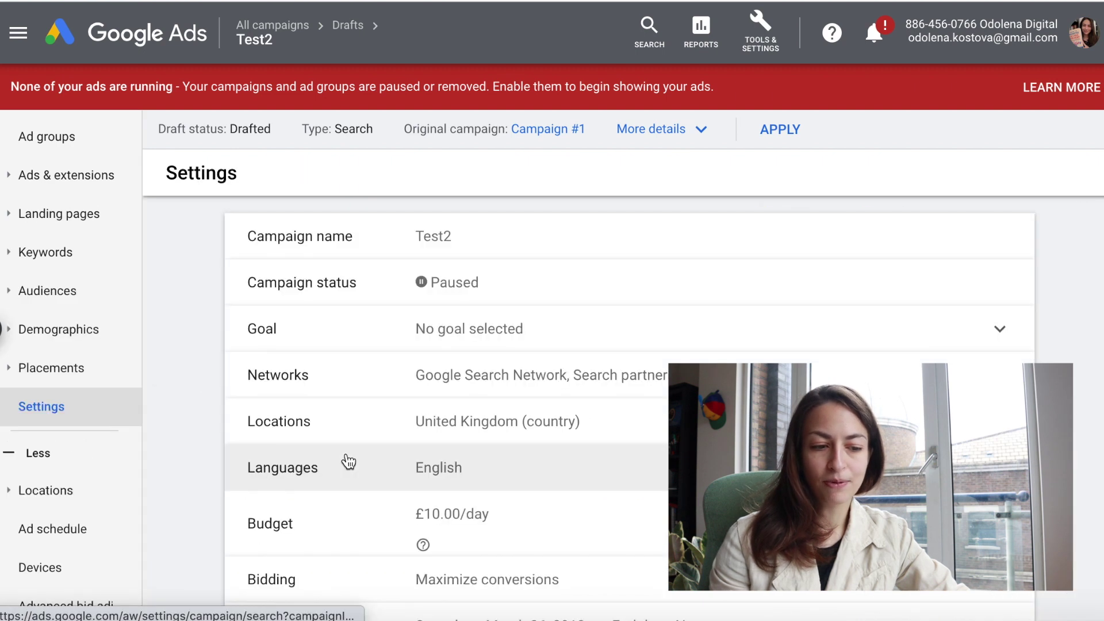
scroll(348, 461, "down", 3)
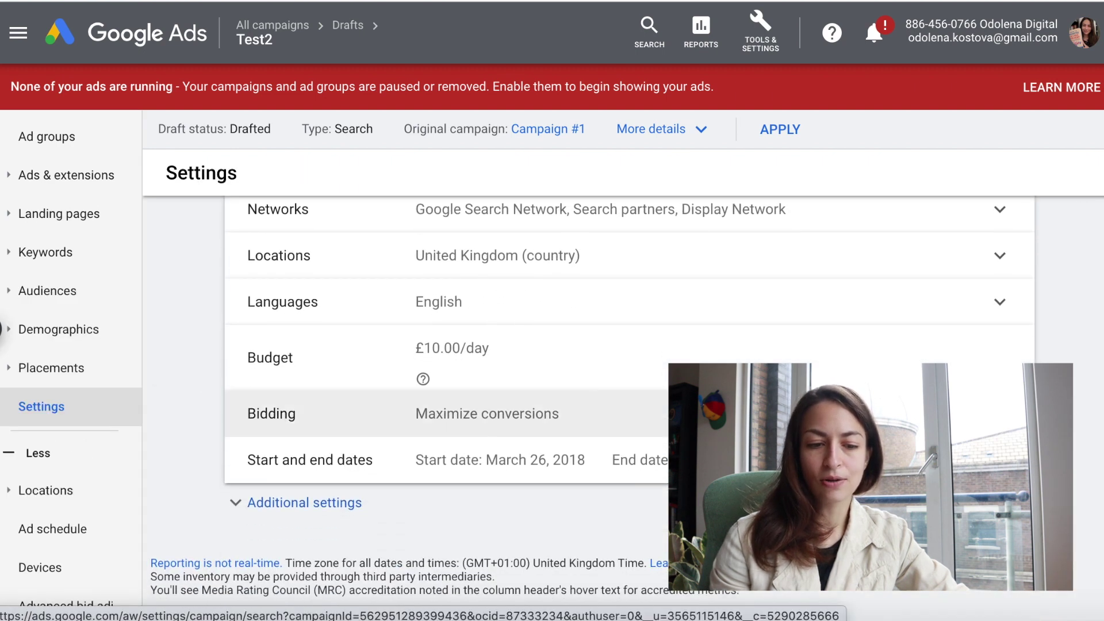
Change the draft's bidding from Maximize conversions to Target CPA of £2.00 and save
left_click(573, 421)
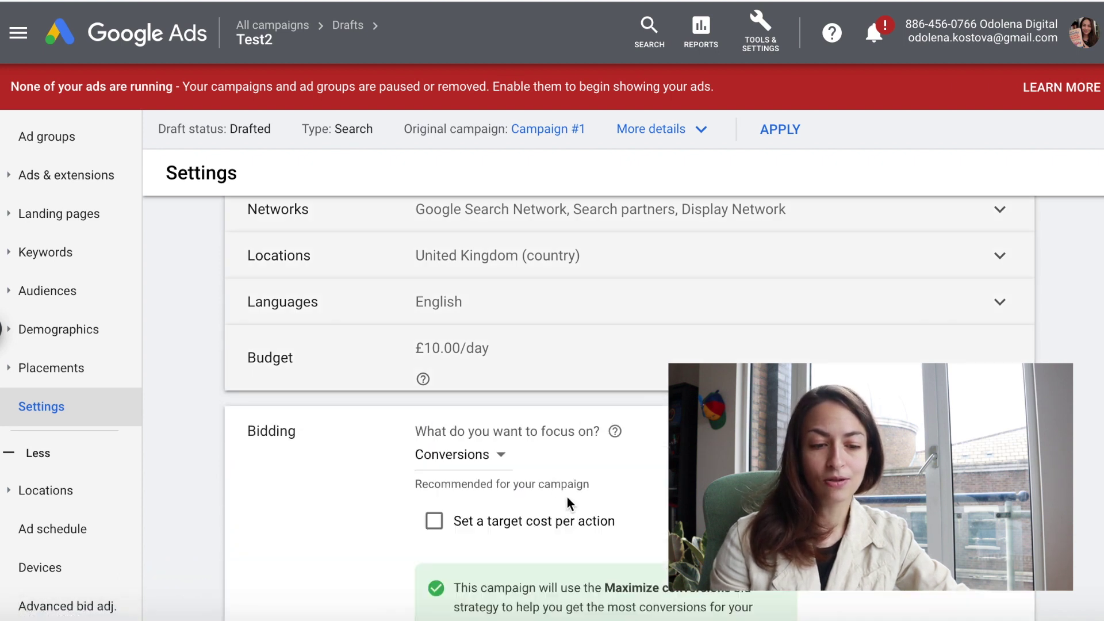
scroll(567, 497, "down", 2)
scroll(566, 497, "down", 1)
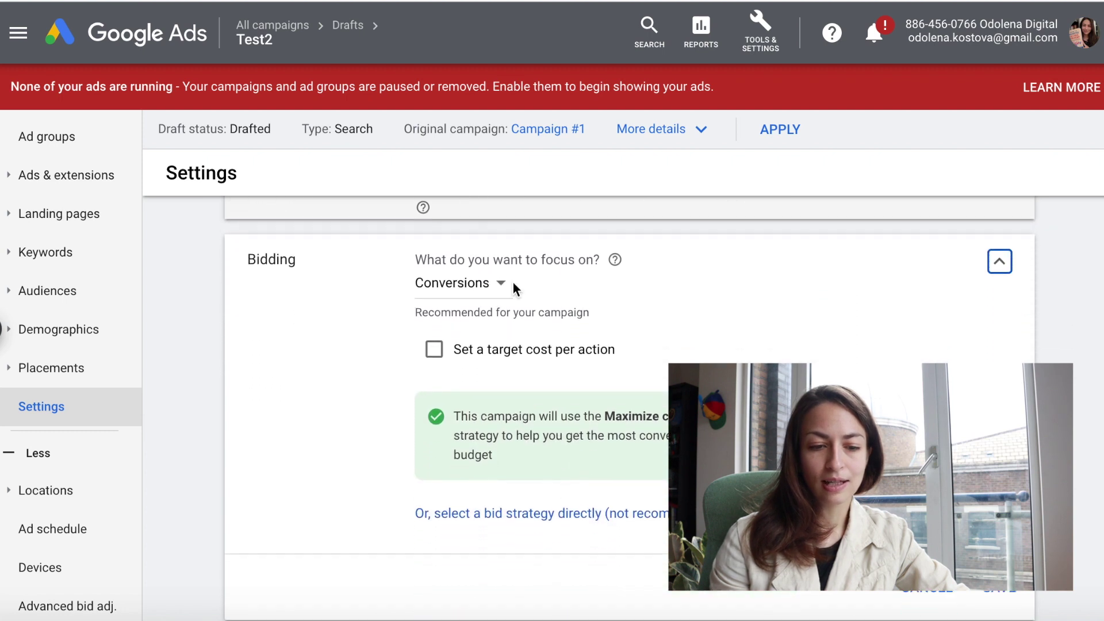
left_click(525, 517)
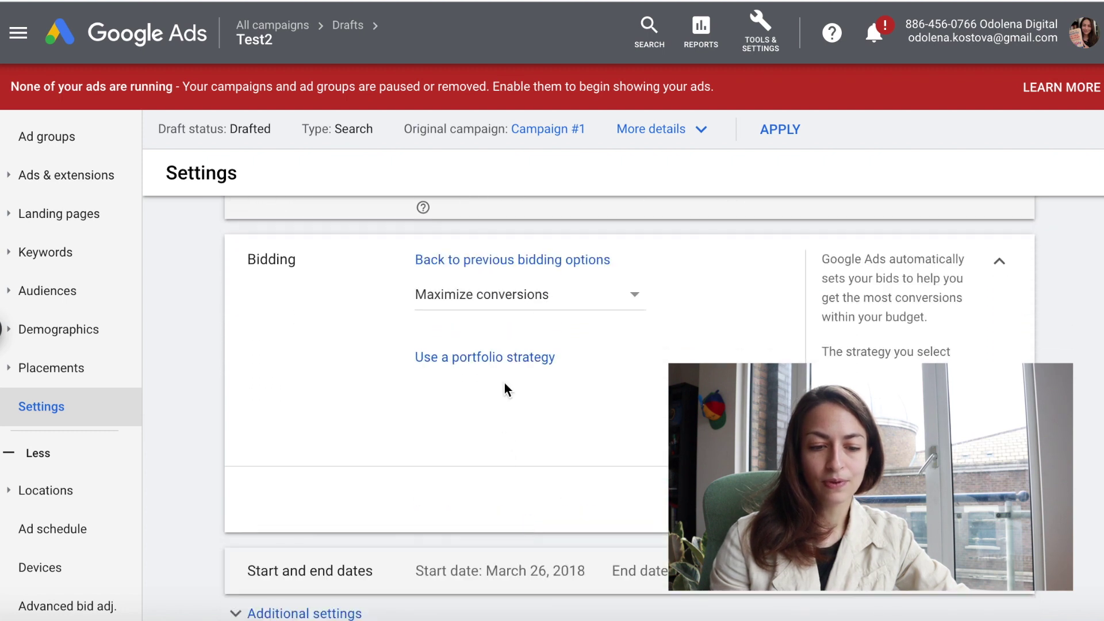
left_click(522, 296)
left_click(515, 351)
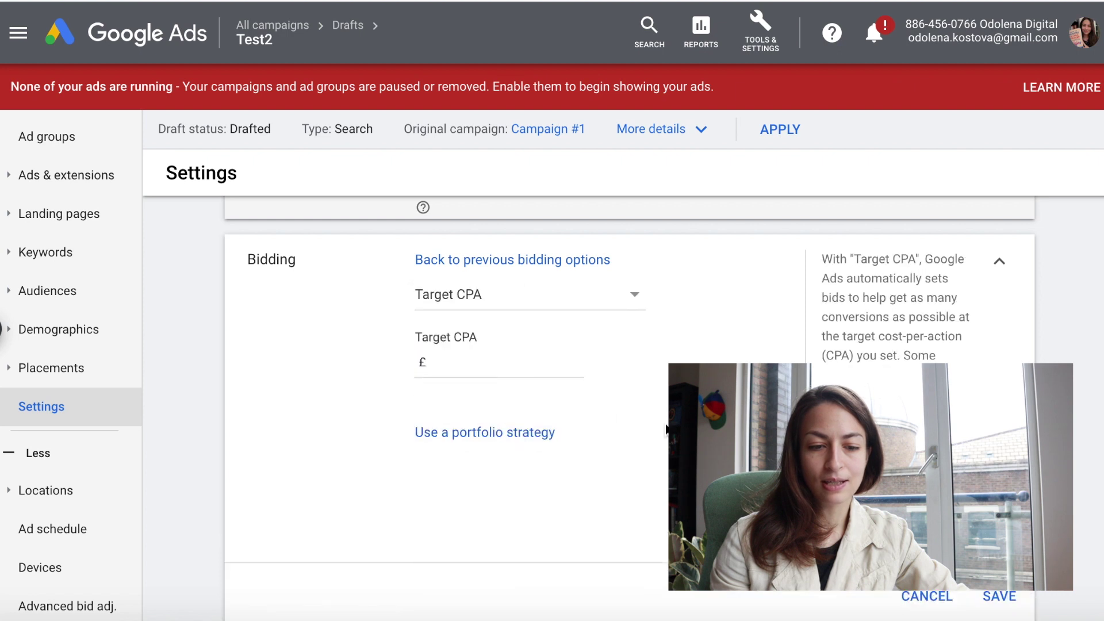
left_click(464, 362)
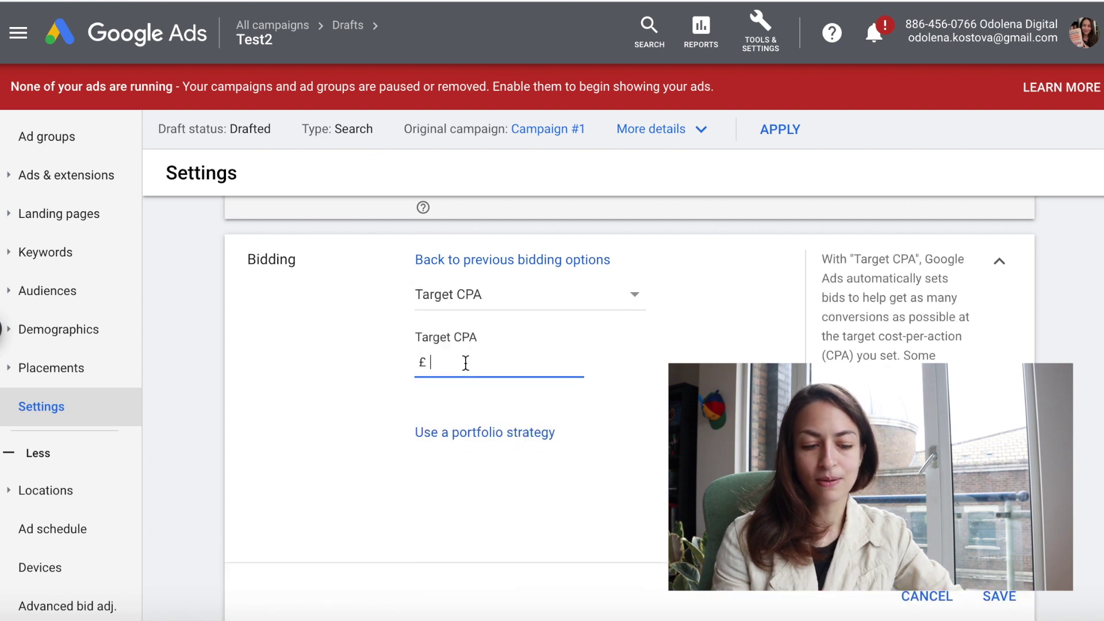
type("2")
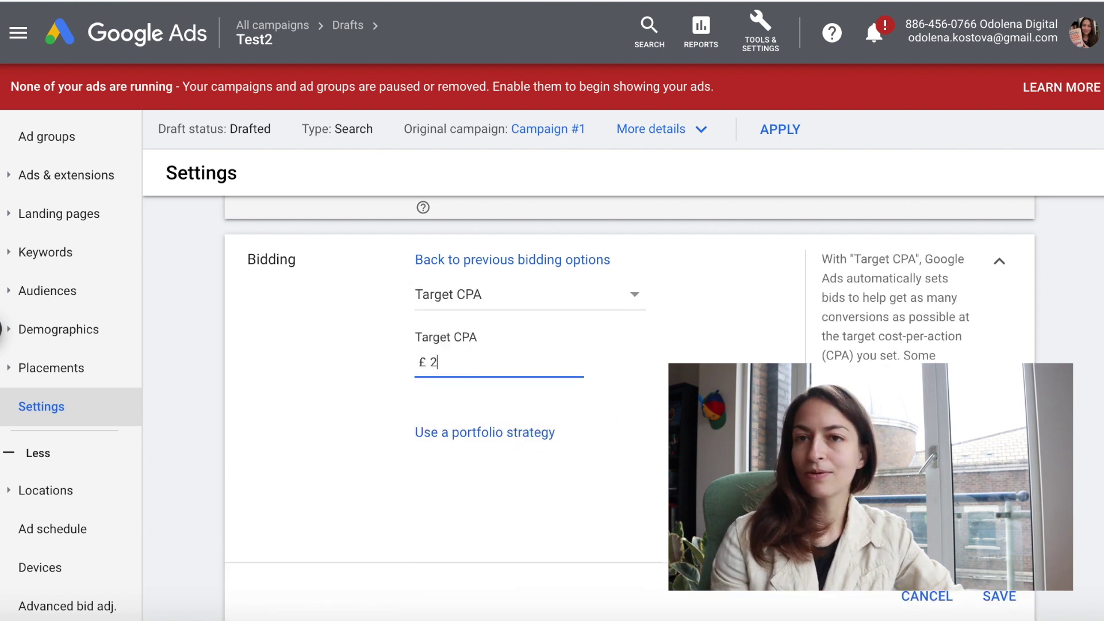
left_click(999, 594)
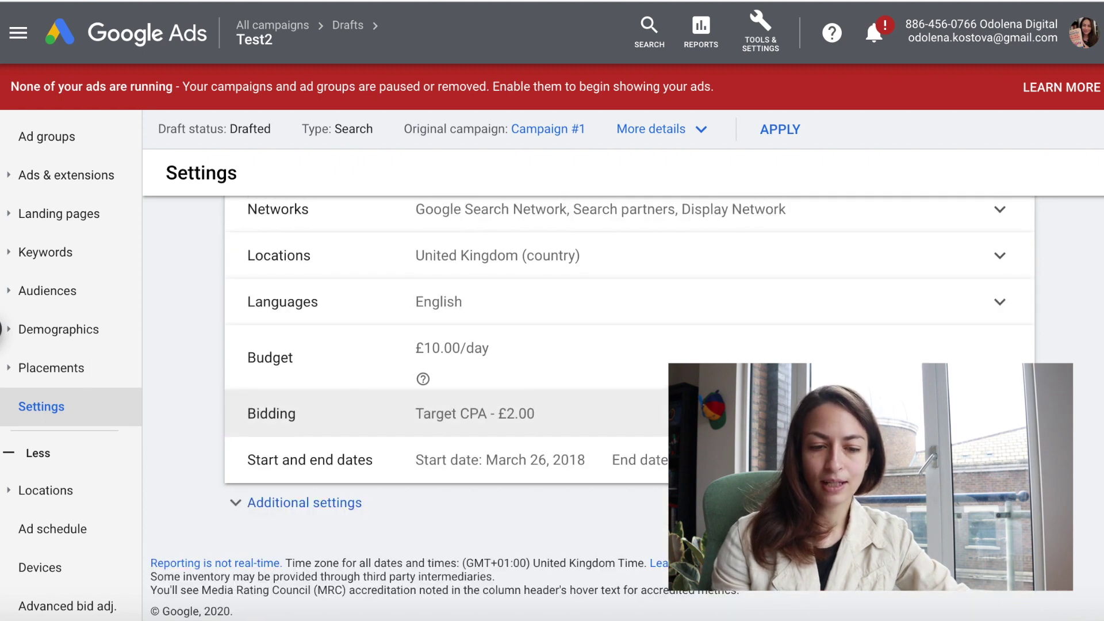
scroll(525, 402, "up", 2)
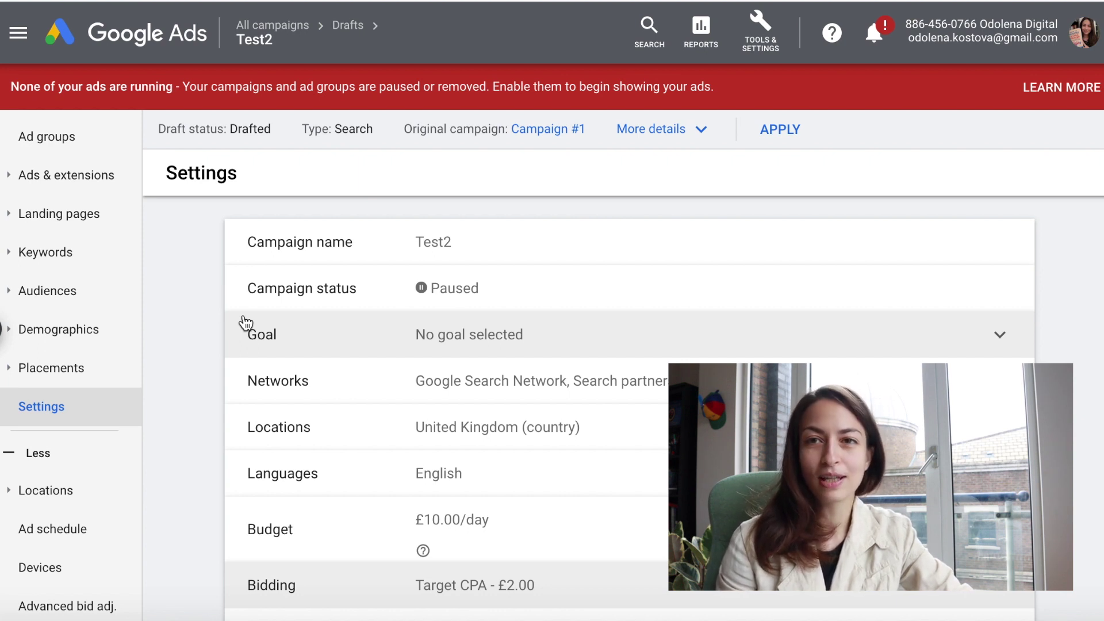
Go to Drafts & experiments > Campaign experiments and start a new experiment
scroll(31, 447, "down", 1)
scroll(33, 446, "down", 1)
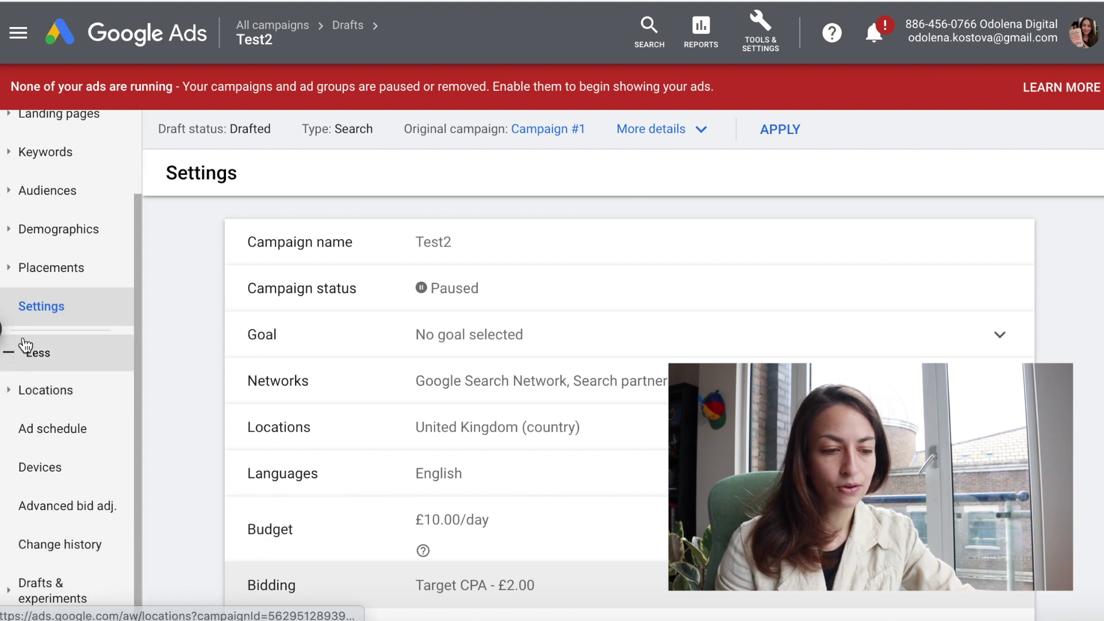
left_click(34, 584)
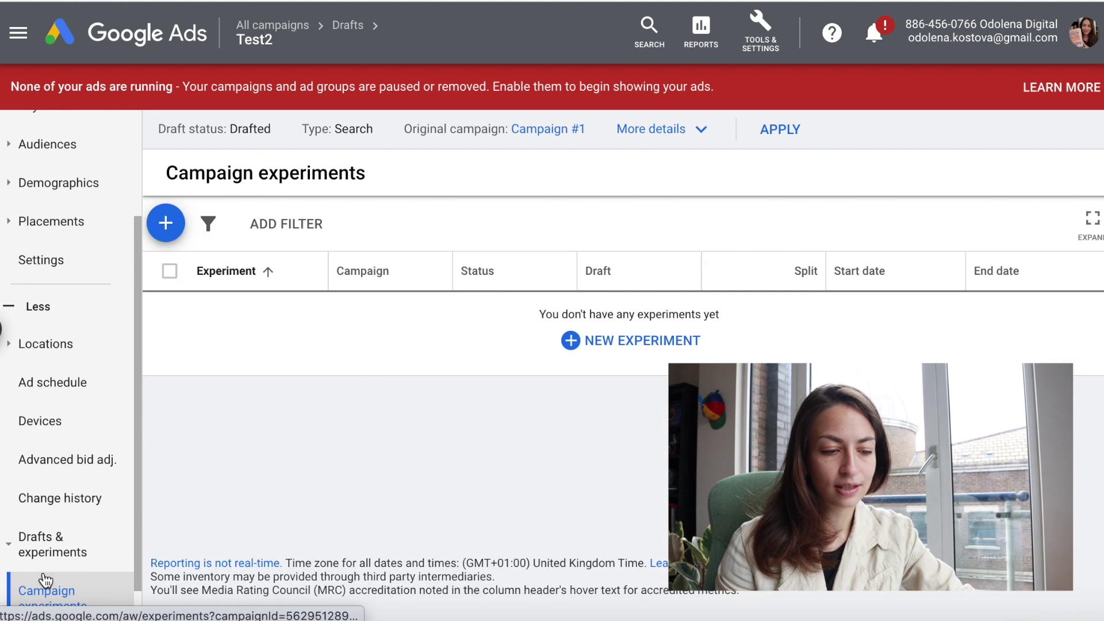
scroll(86, 551, "down", 1)
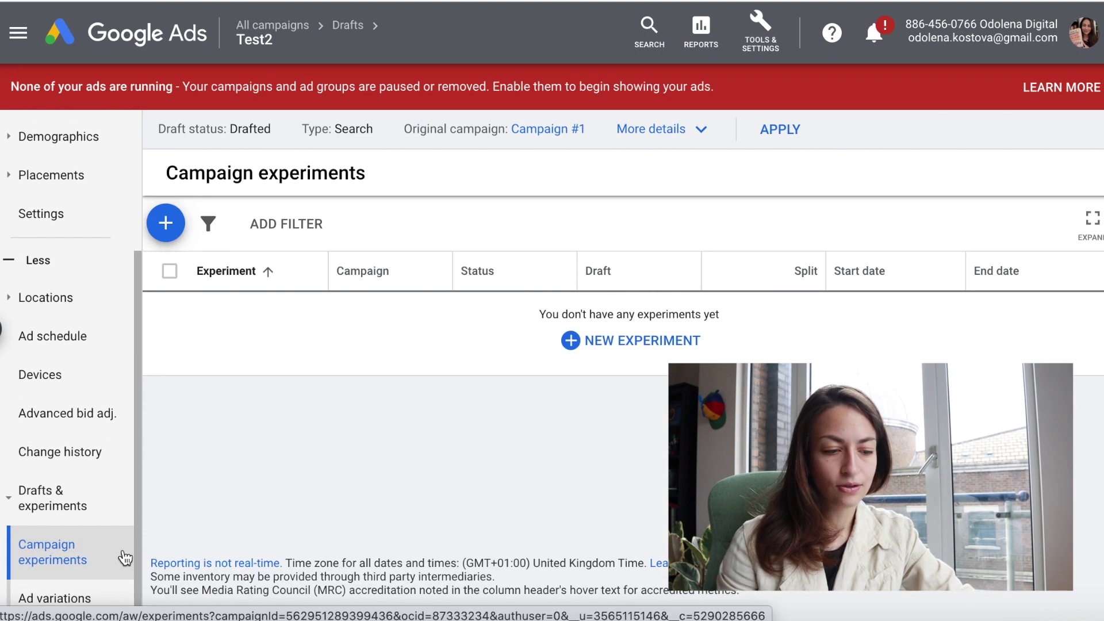
left_click(83, 510)
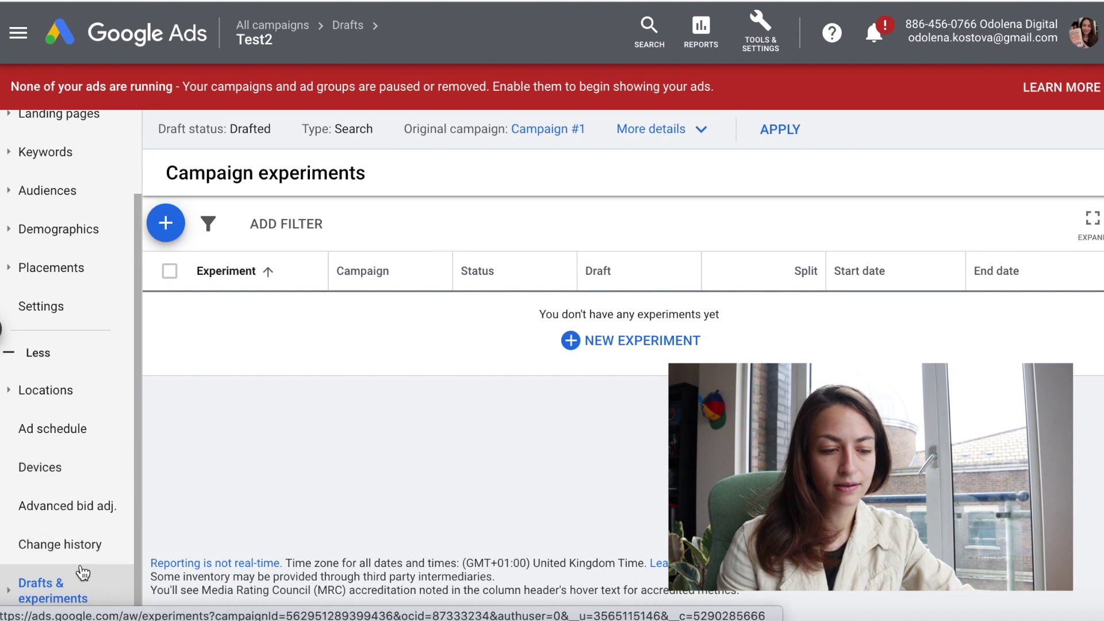
left_click(76, 583)
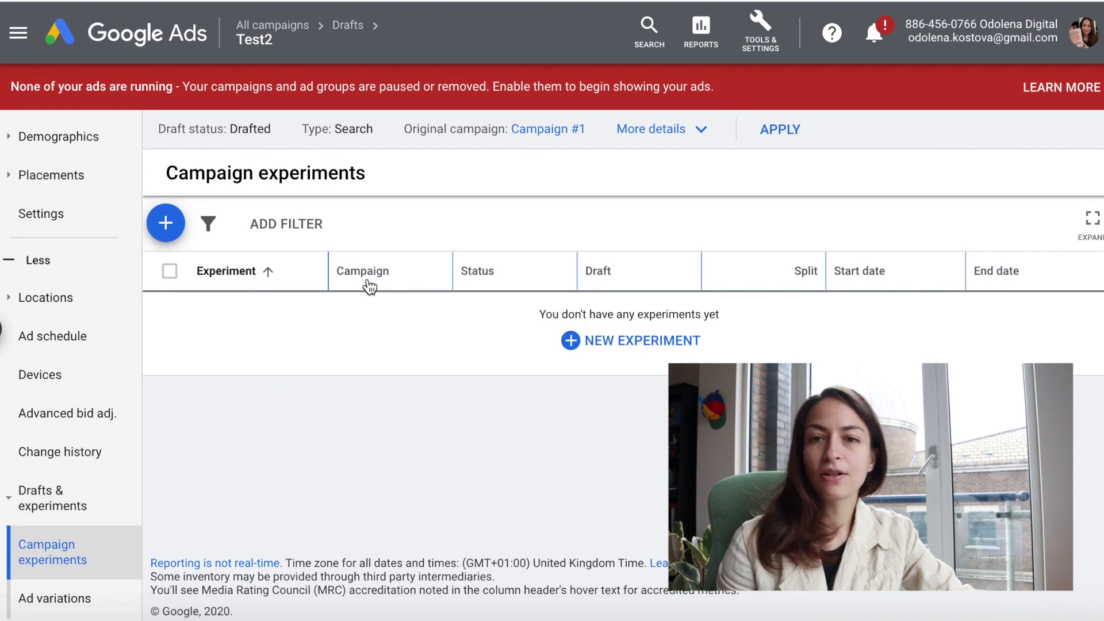
left_click(170, 221)
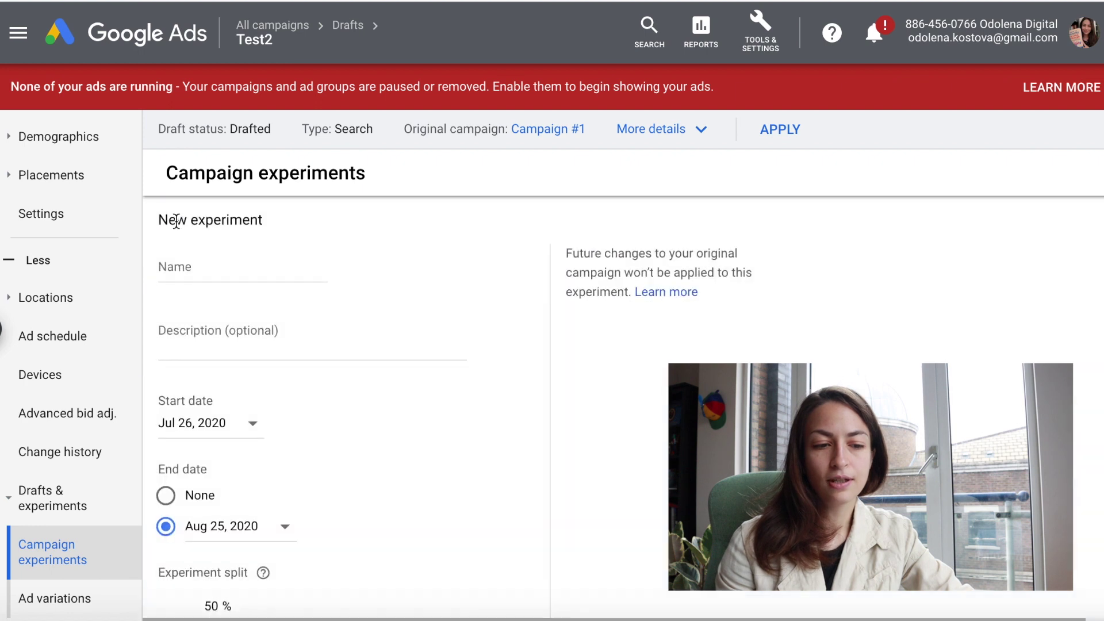
Name the experiment 'Max conv. vs TCPA'
left_click(234, 266)
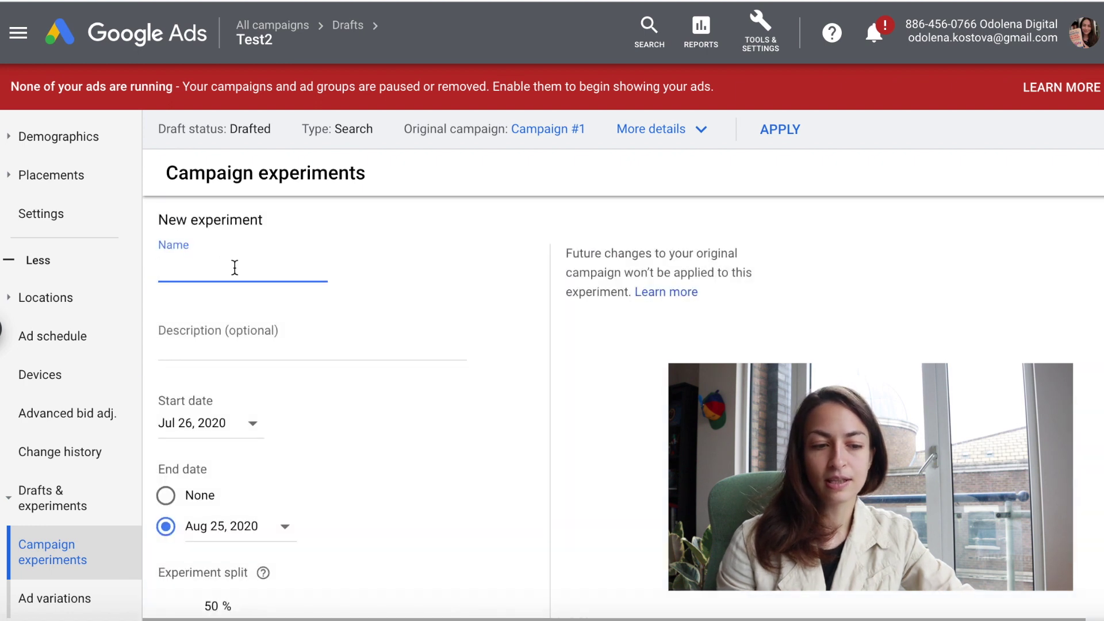
type("Mx conv,")
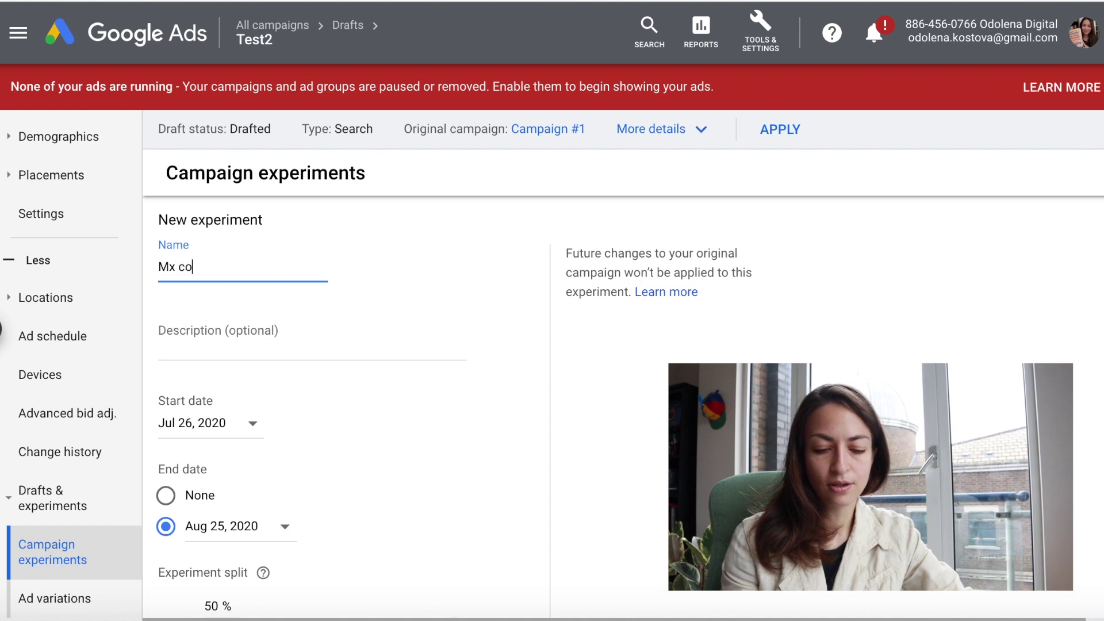
key("BackSpace")
key("BackSpace")
type(".")
left_click(168, 267)
type("a")
left_click(229, 266)
type("vs T")
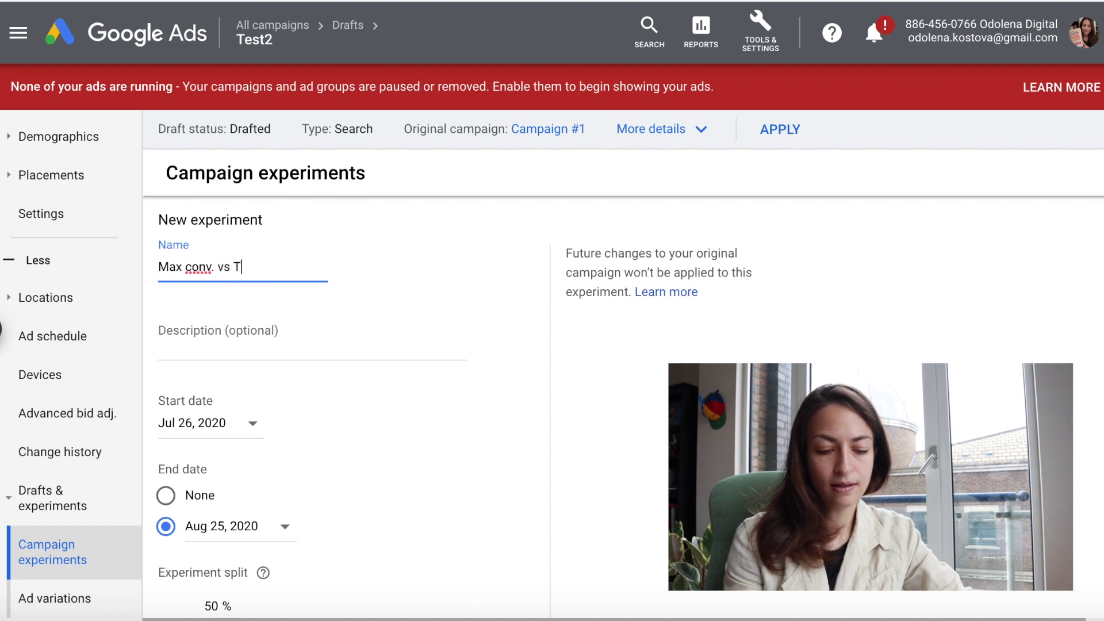
type("CPA")
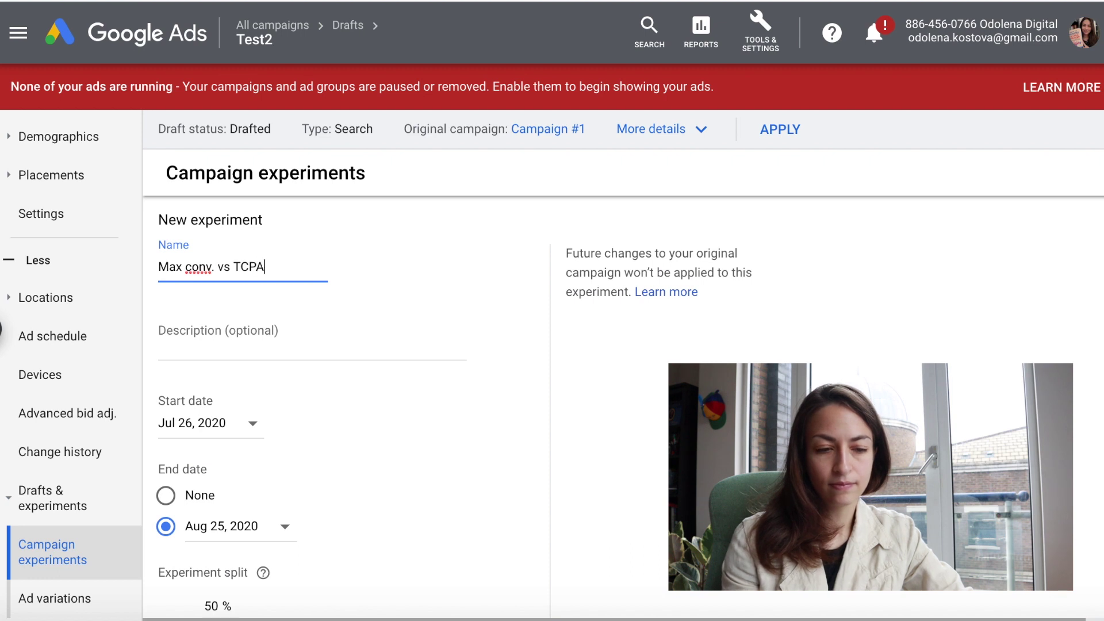
left_click(307, 346)
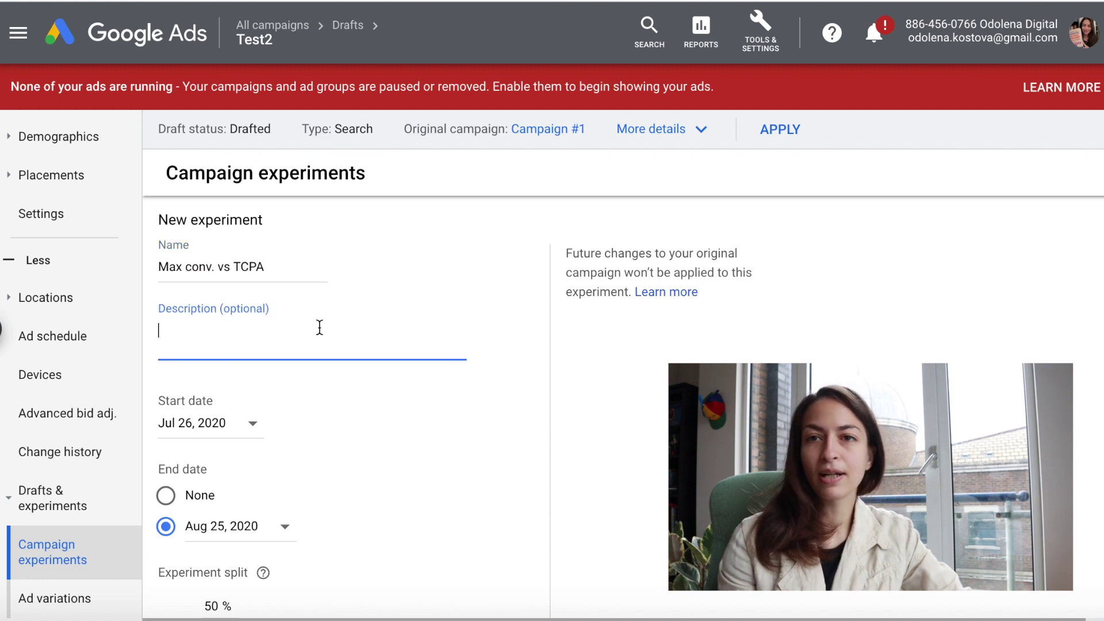
Set the experiment start date to Aug 2, 2020, keeping end date Aug 25 and 50% split
scroll(285, 405, "down", 1)
scroll(286, 406, "down", 2)
left_click(247, 268)
left_click(250, 282)
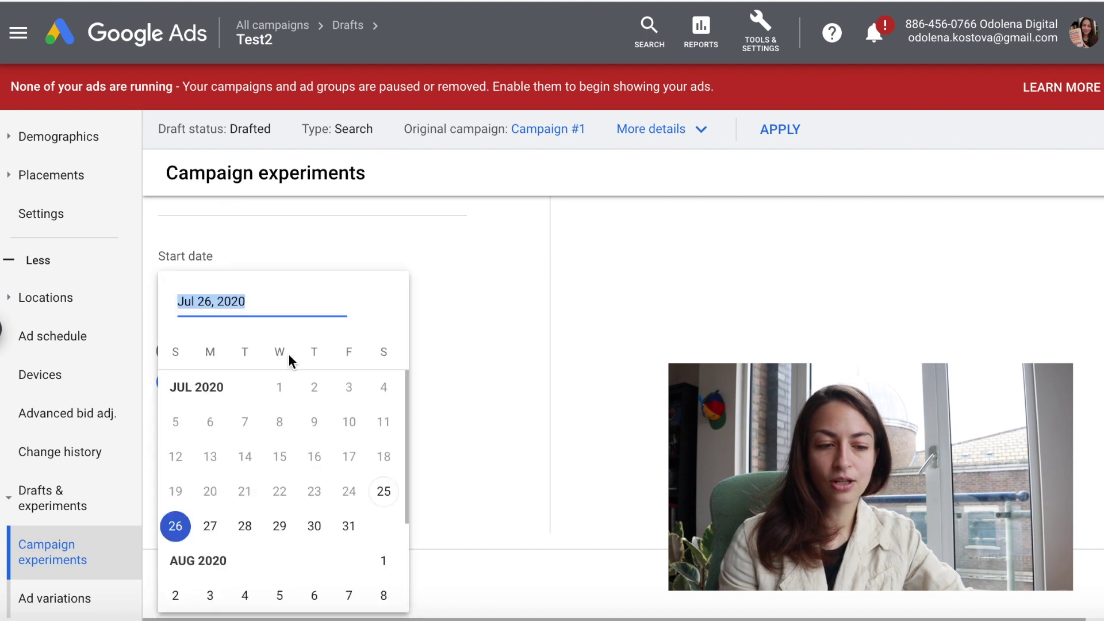
scroll(329, 489, "down", 2)
left_click(180, 505)
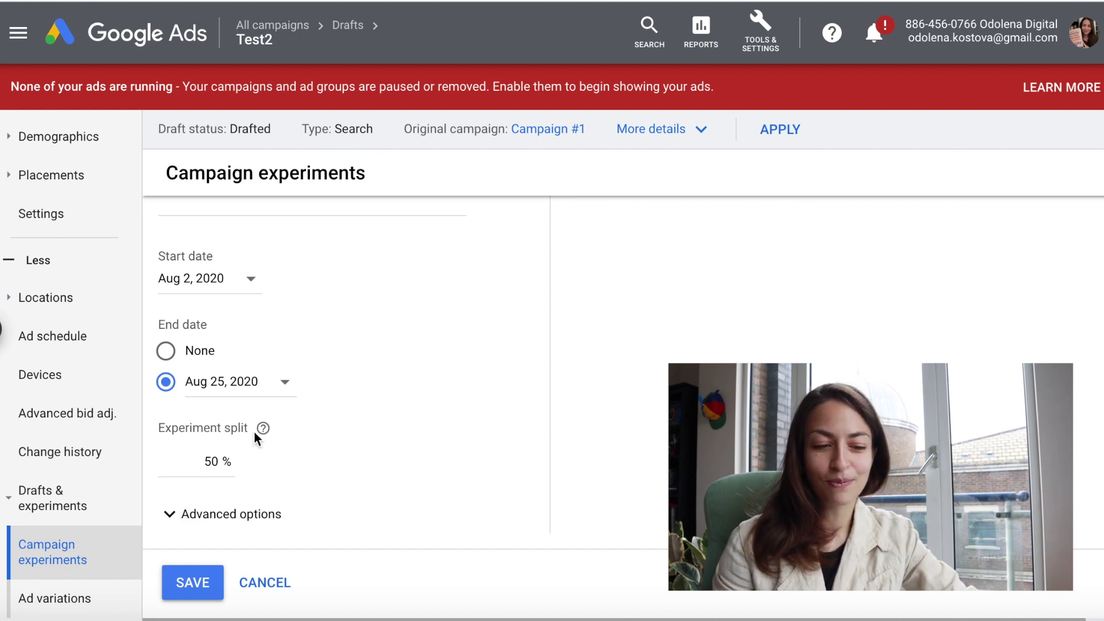
scroll(263, 425, "down", 1)
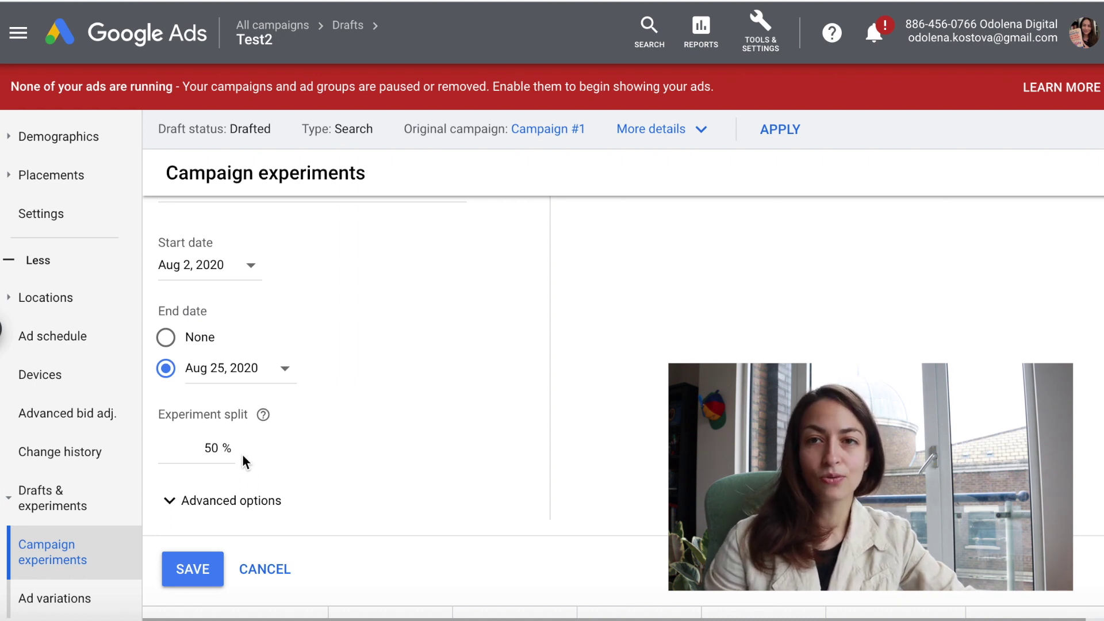
Under Advanced options choose the cookie-based split and save the experiment
left_click(211, 506)
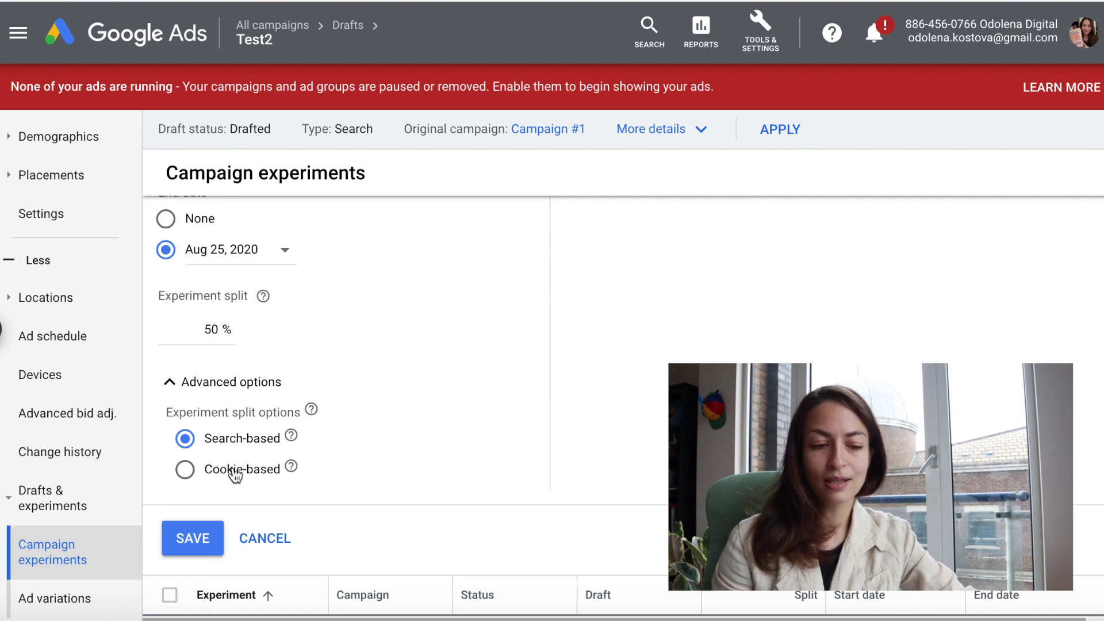
left_click(233, 470)
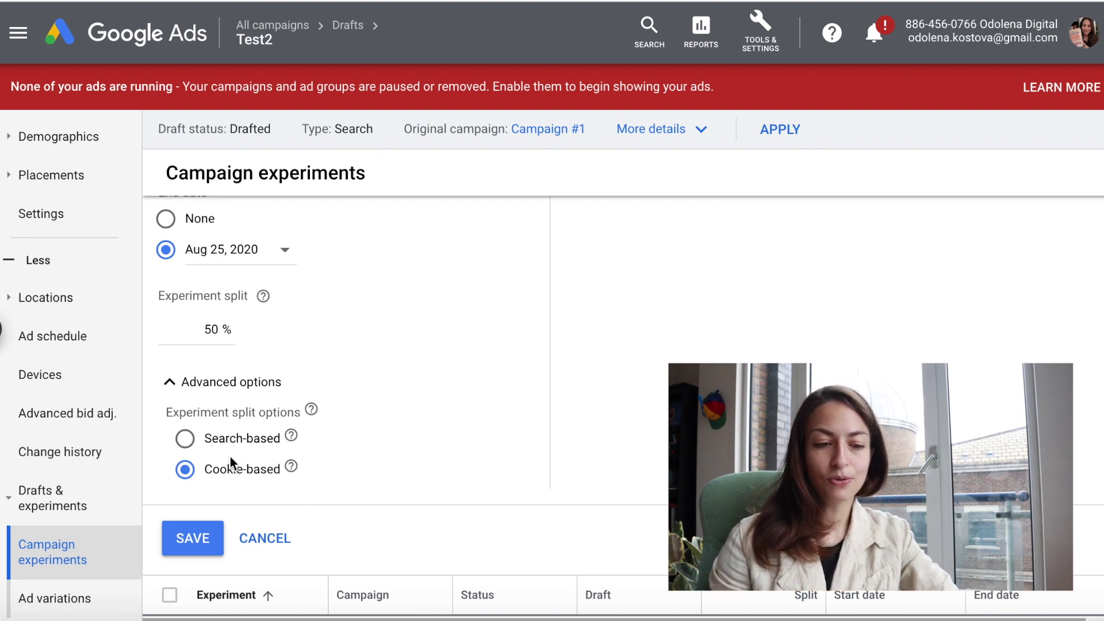
left_click(193, 438)
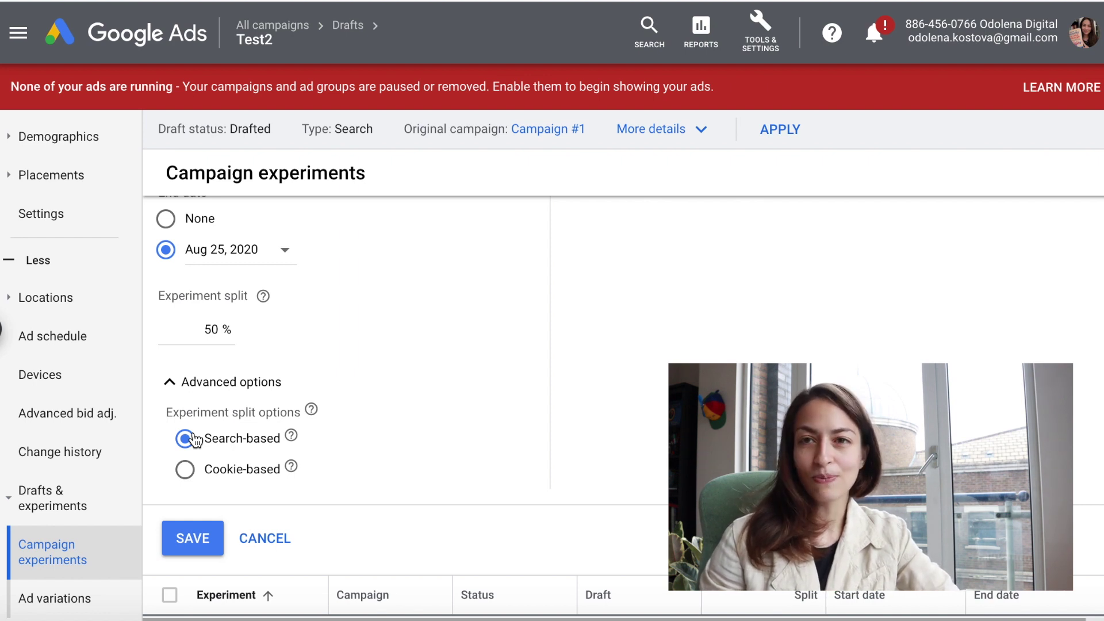
left_click(185, 469)
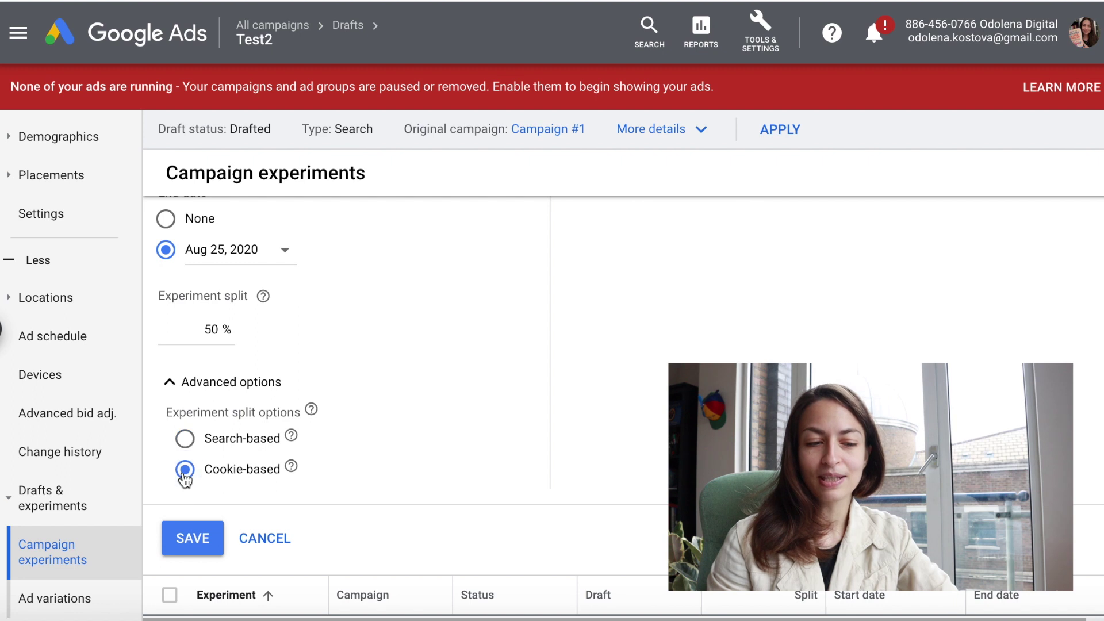
left_click(194, 539)
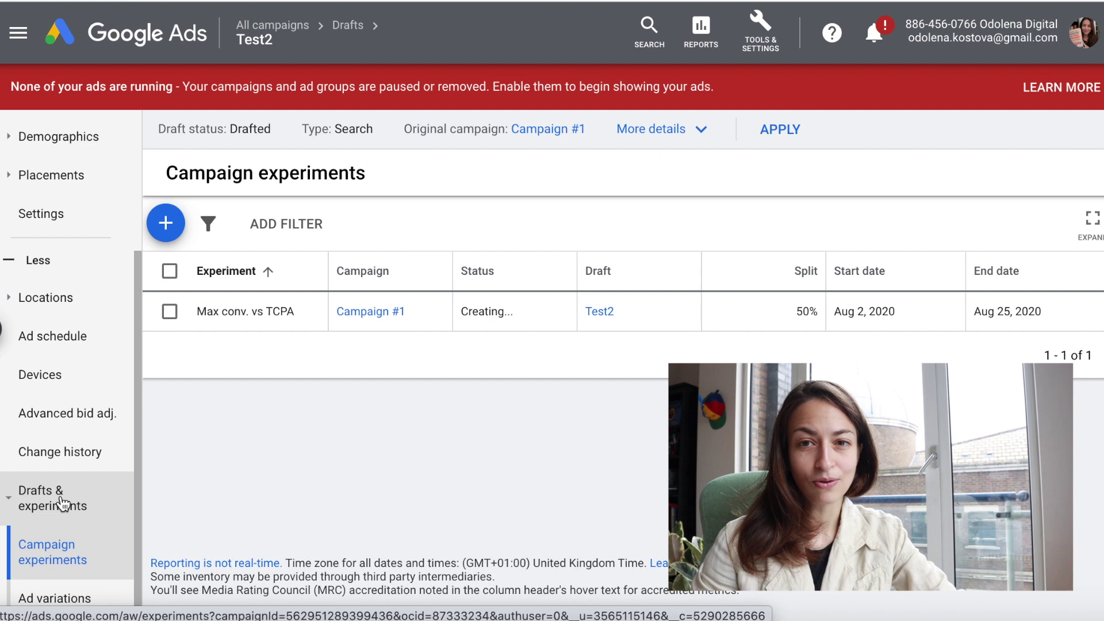
Reload the experiments list and view more details, ending on the All campaigns overview
left_click(61, 549)
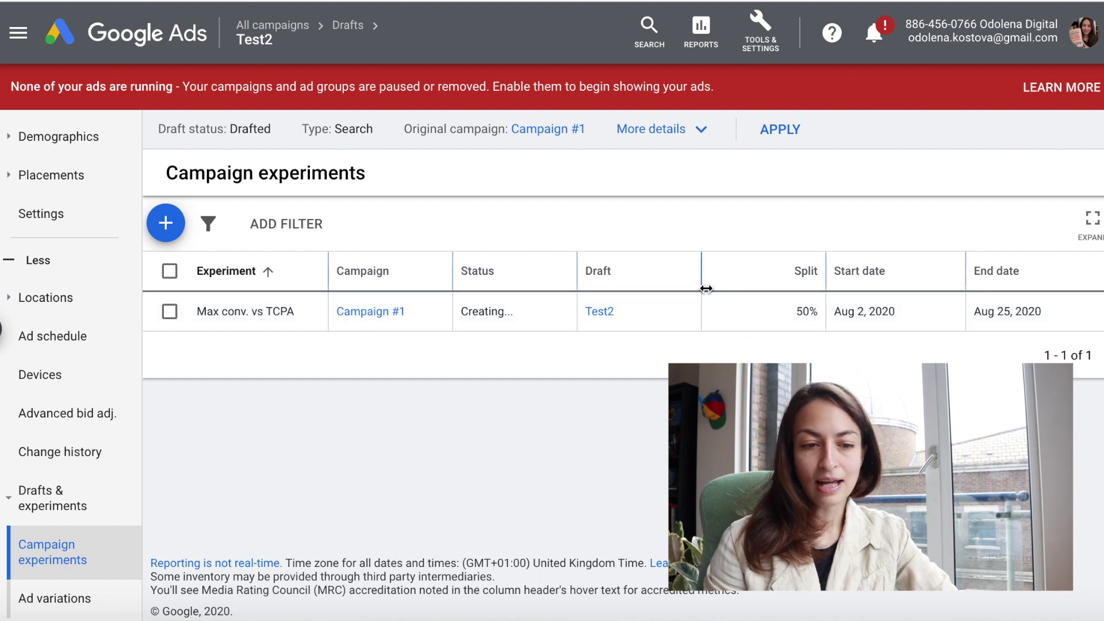
left_click(667, 131)
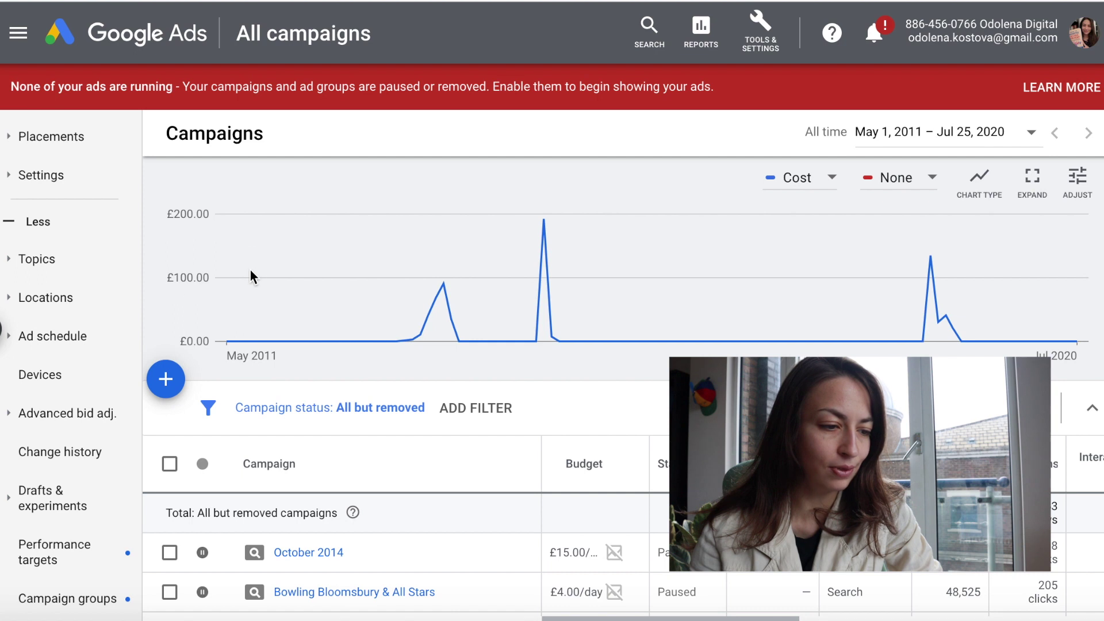
Return to Campaign experiments and open the scheduled Max conv. vs TCPA experiment
scroll(74, 322, "up", 3)
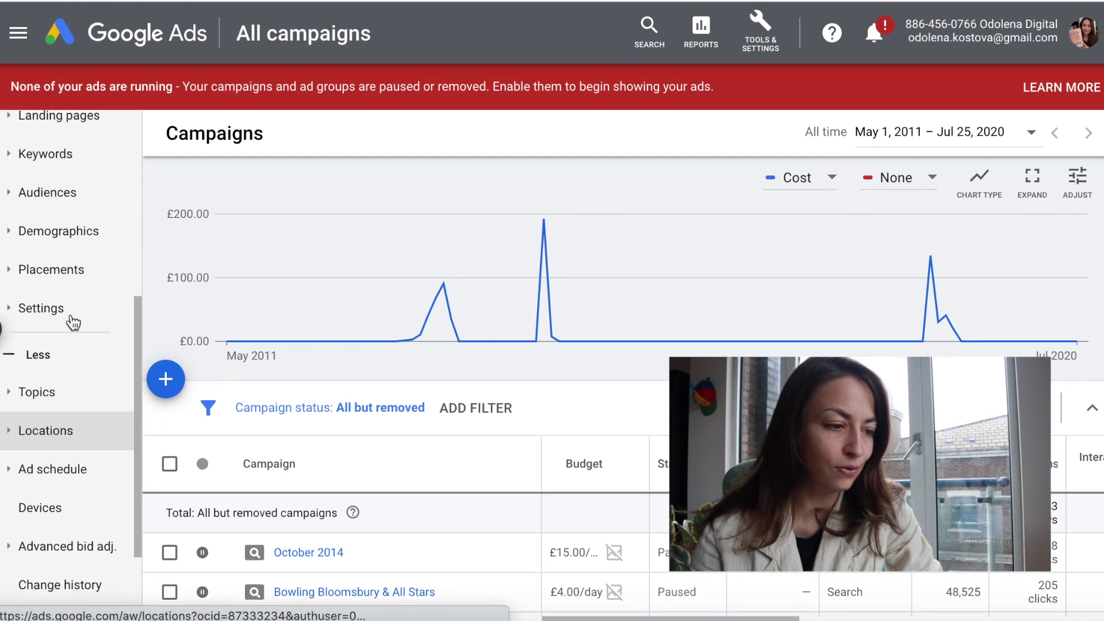
scroll(73, 322, "down", 3)
left_click(52, 499)
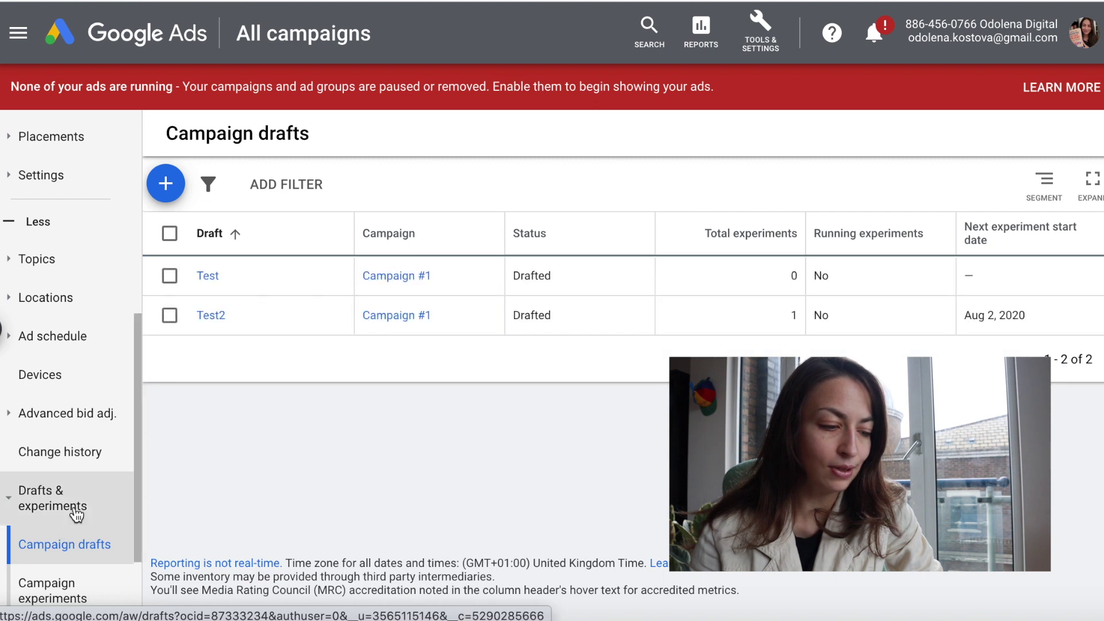
scroll(73, 511, "down", 3)
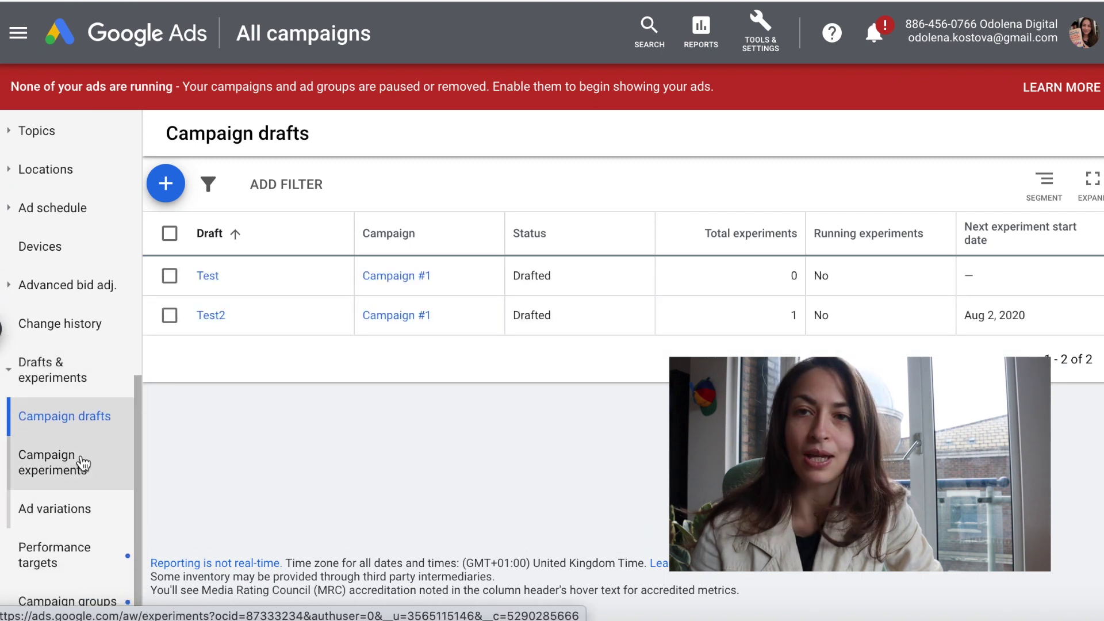
left_click(83, 463)
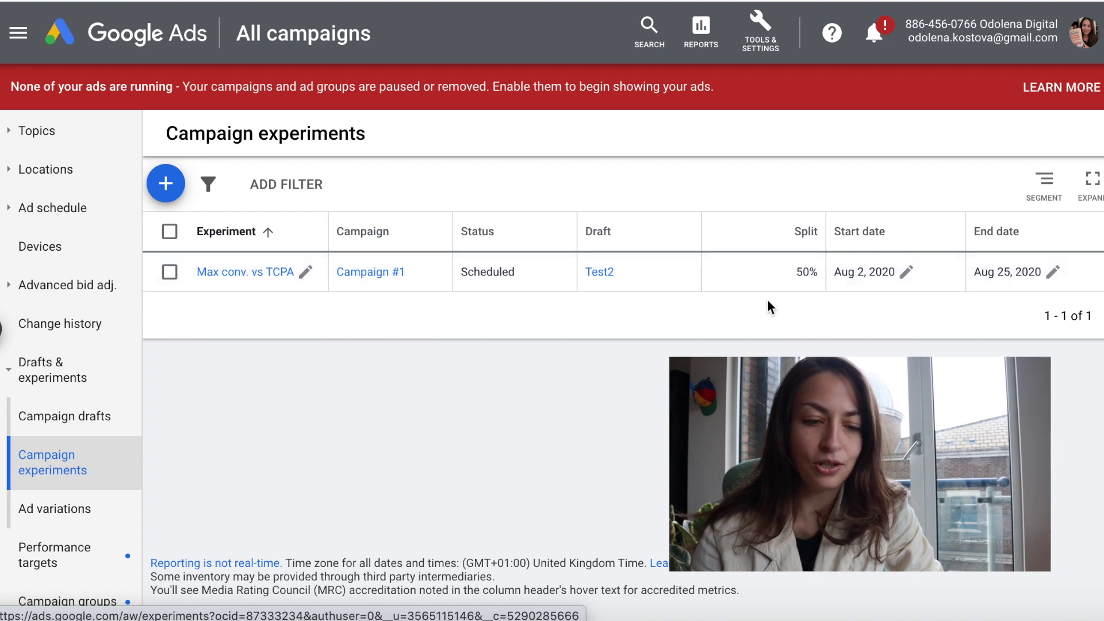
left_click(243, 272)
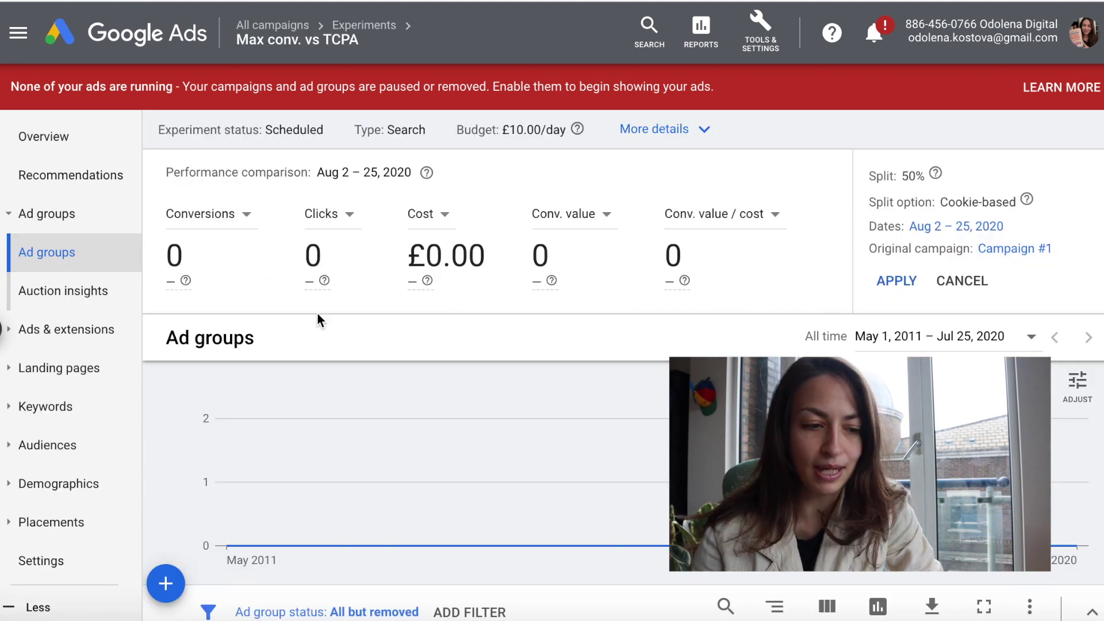
Review the experiment's details and the Cost card's metric options, keeping Cost selected
left_click(708, 127)
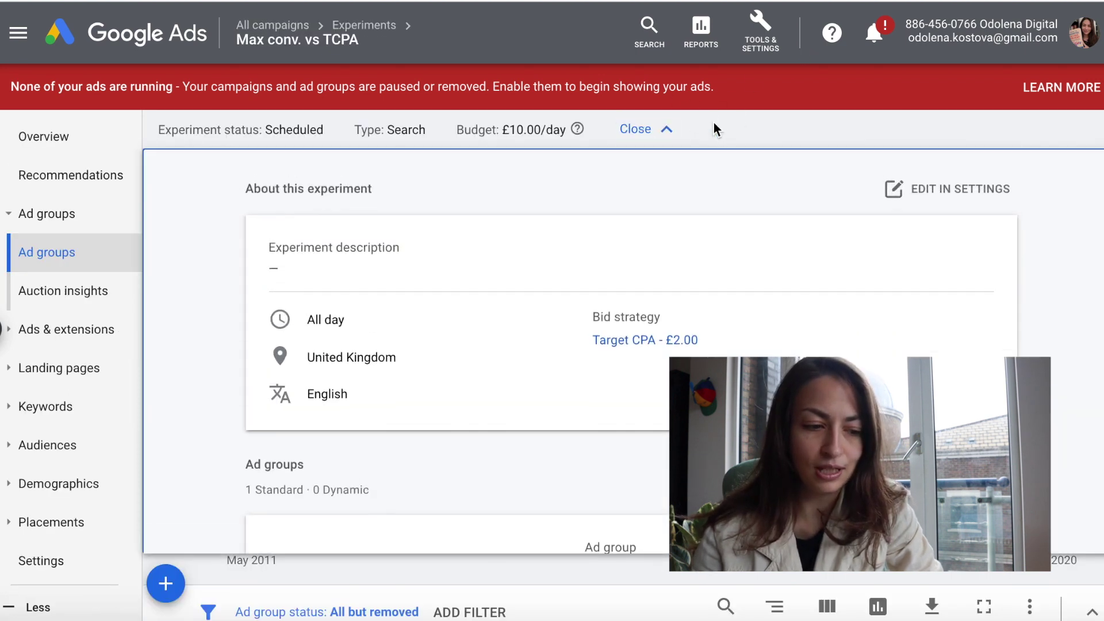
scroll(622, 495, "down", 2)
scroll(622, 493, "down", 2)
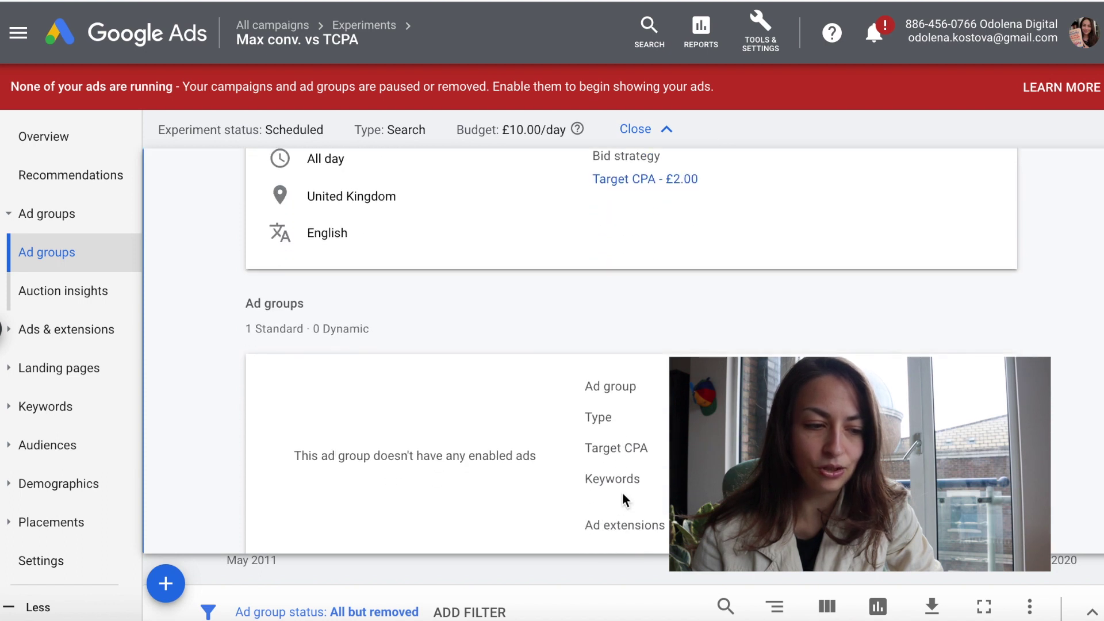
scroll(628, 486, "up", 4)
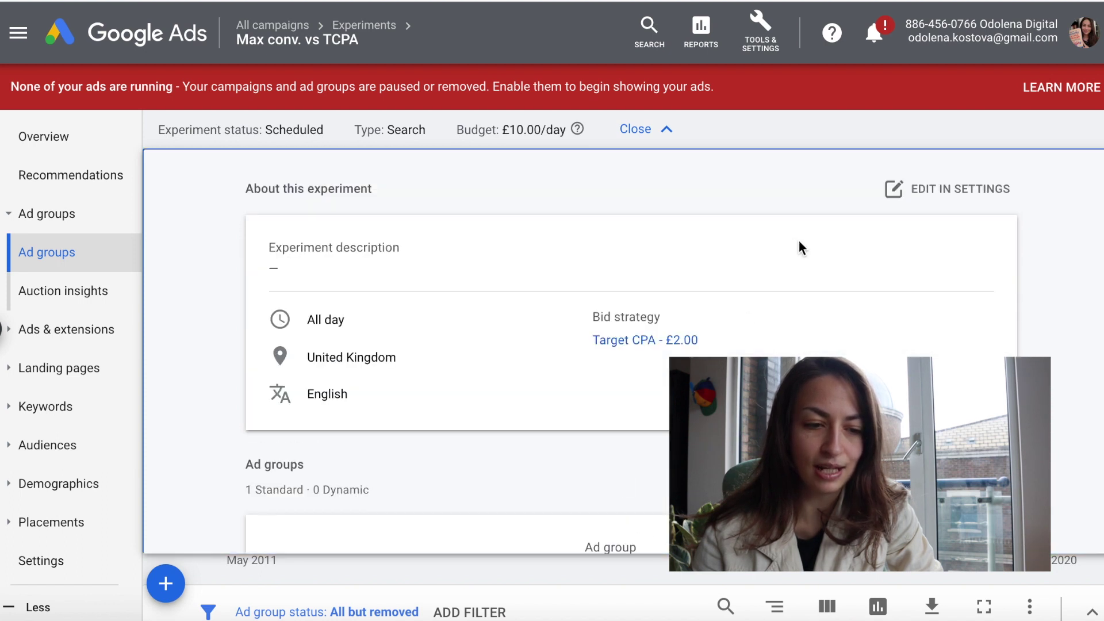
left_click(647, 128)
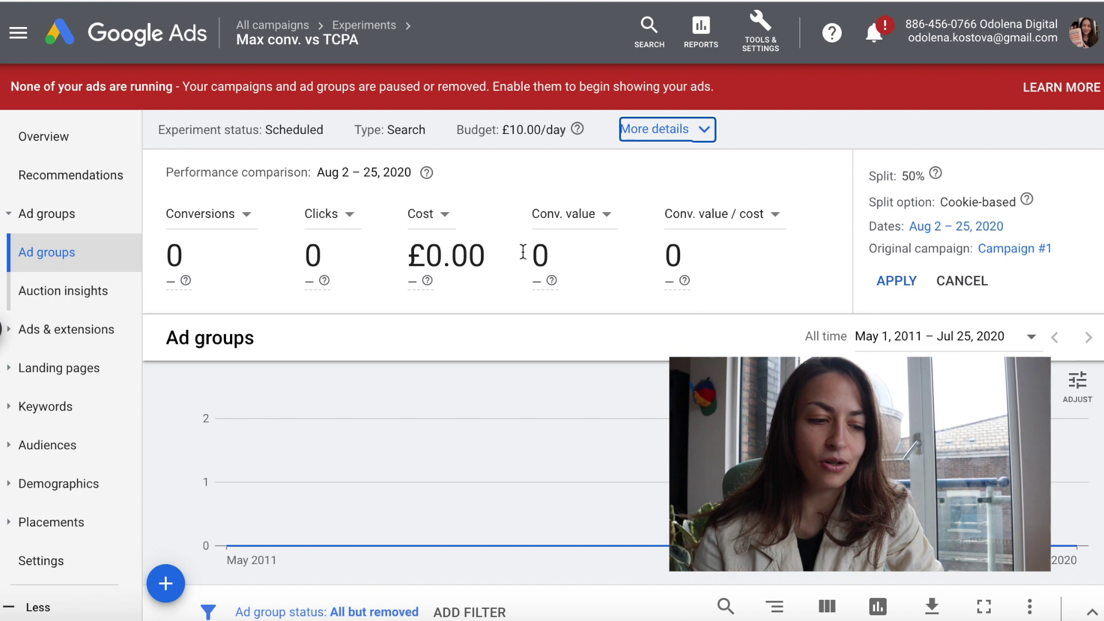
left_click(440, 223)
scroll(470, 518, "down", 1)
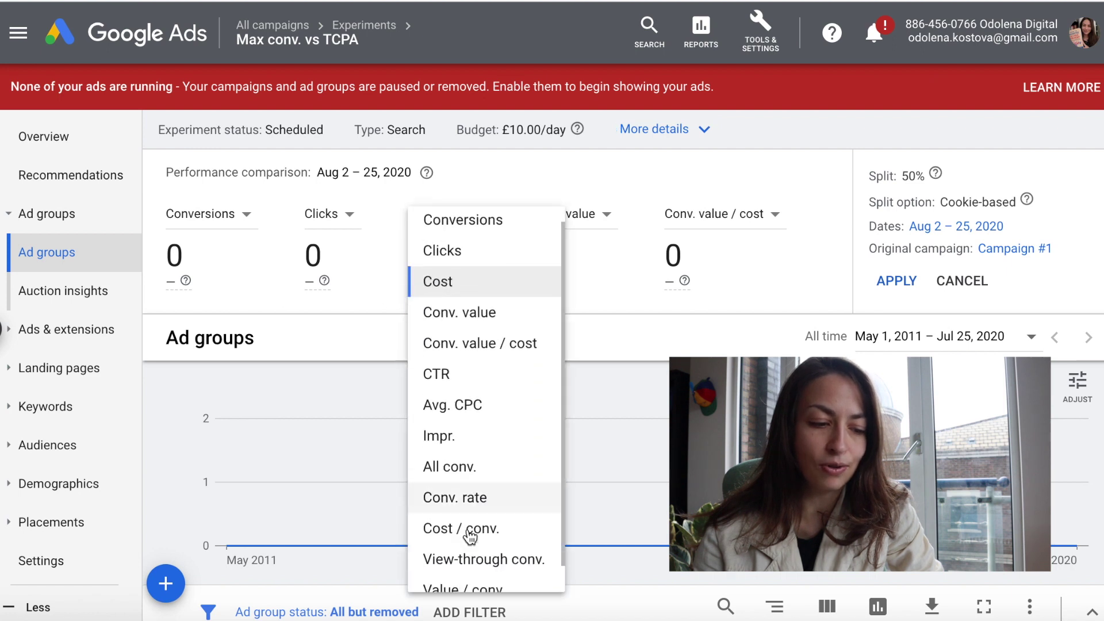
left_click(669, 359)
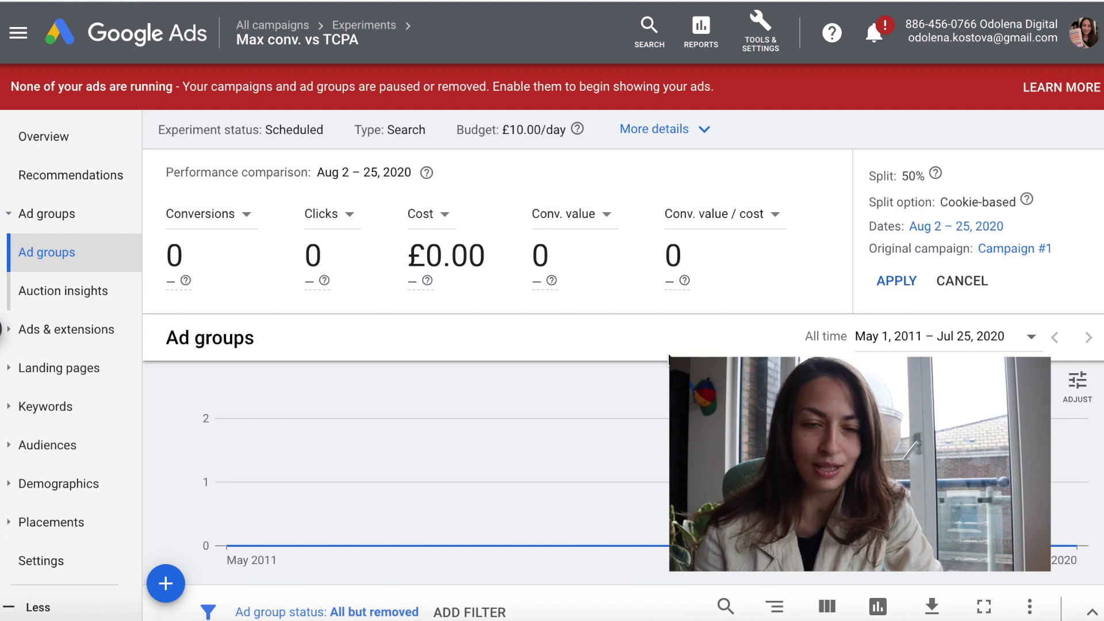
scroll(627, 407, "down", 3)
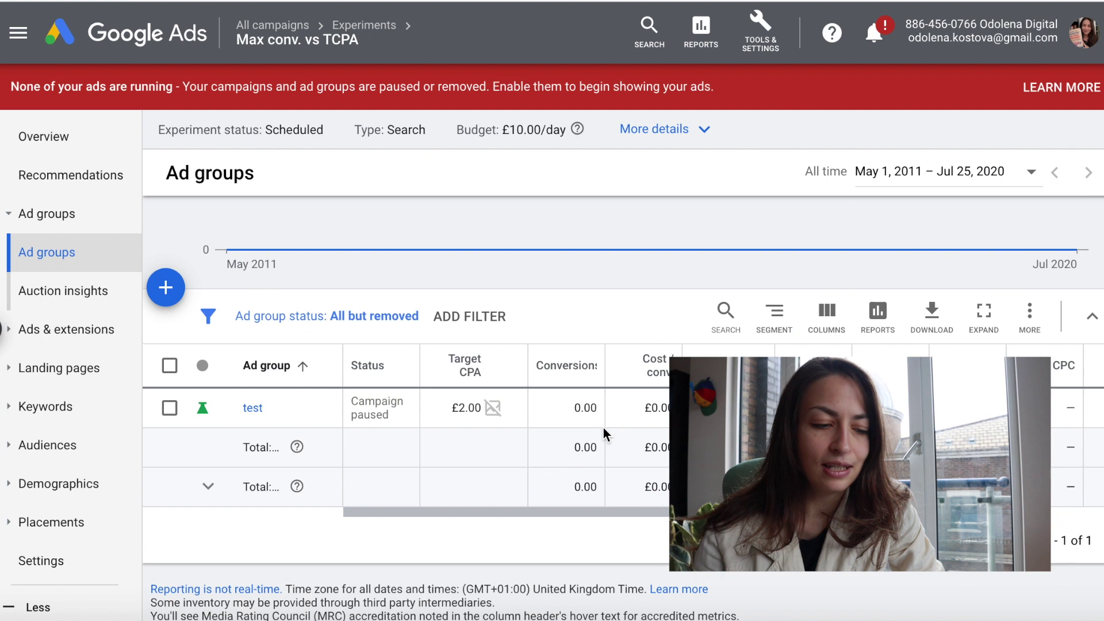
scroll(402, 448, "right", 3)
scroll(403, 448, "up", 1)
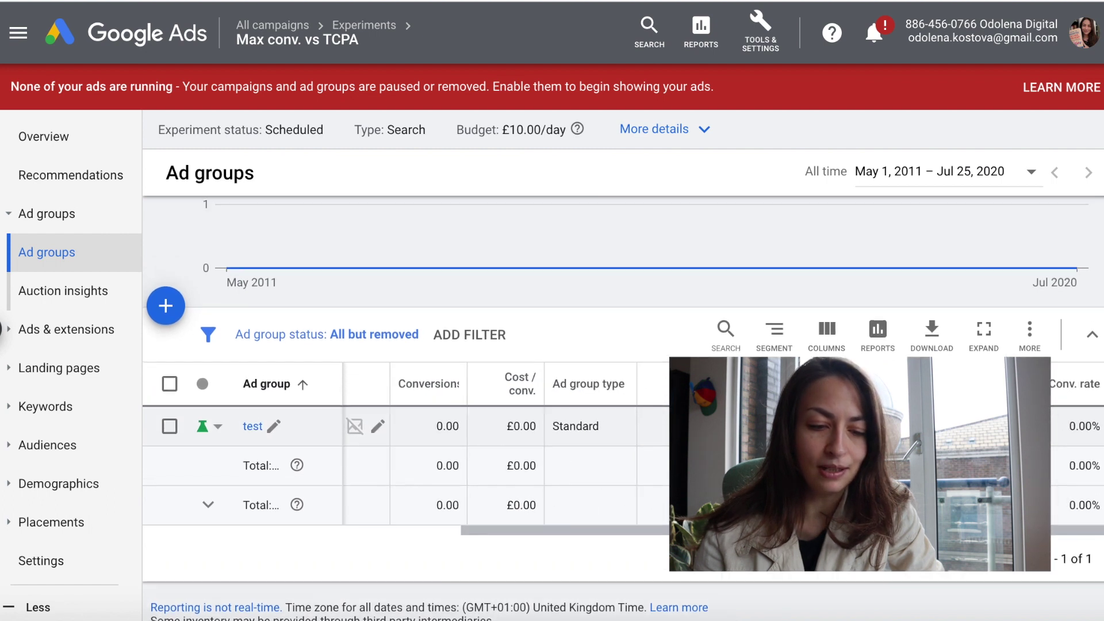
scroll(658, 434, "left", 1)
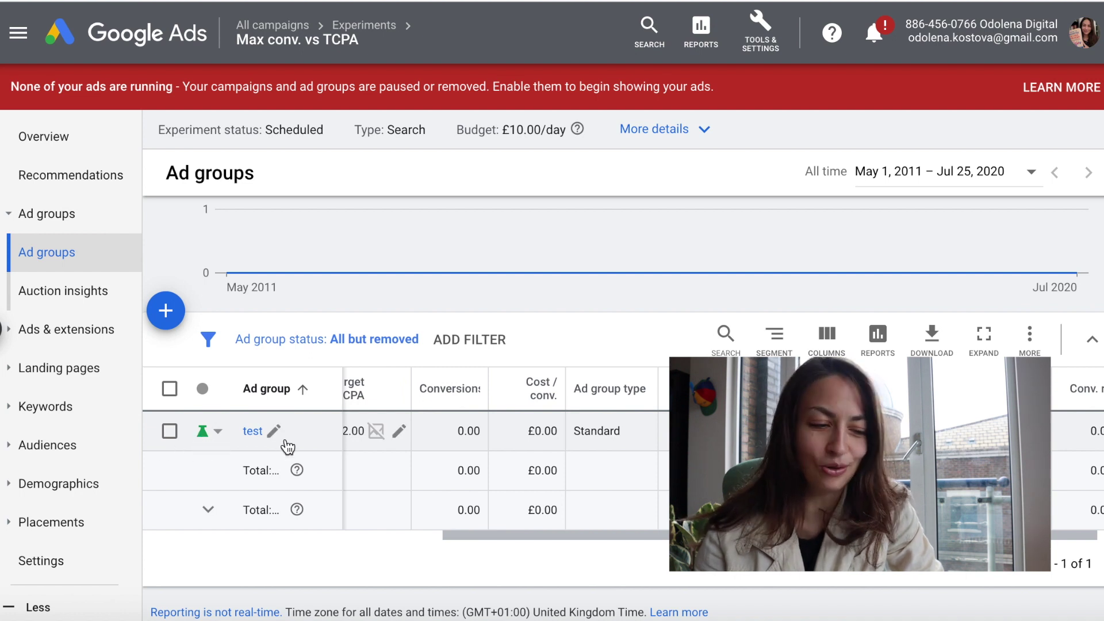
scroll(287, 446, "left", 2)
scroll(471, 440, "up", 2)
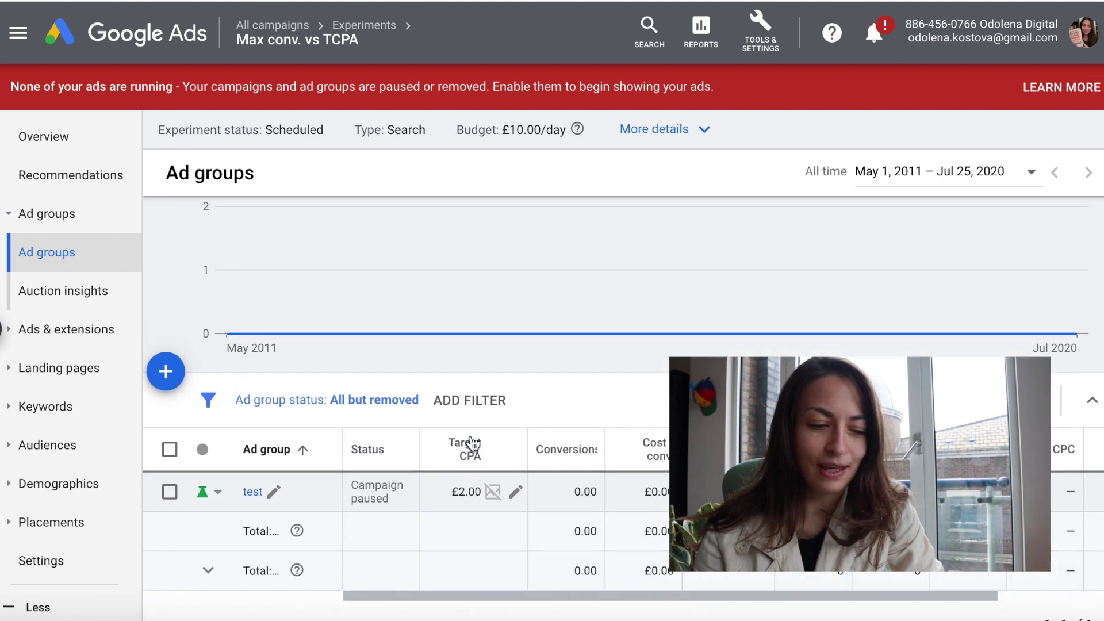
scroll(470, 443, "up", 3)
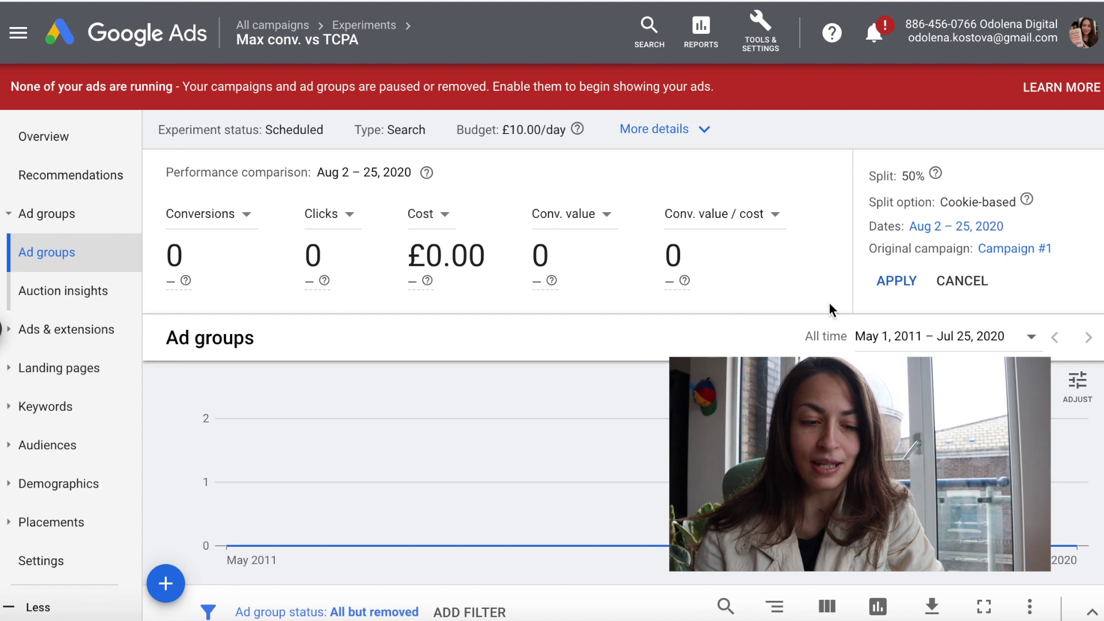
left_click(883, 282)
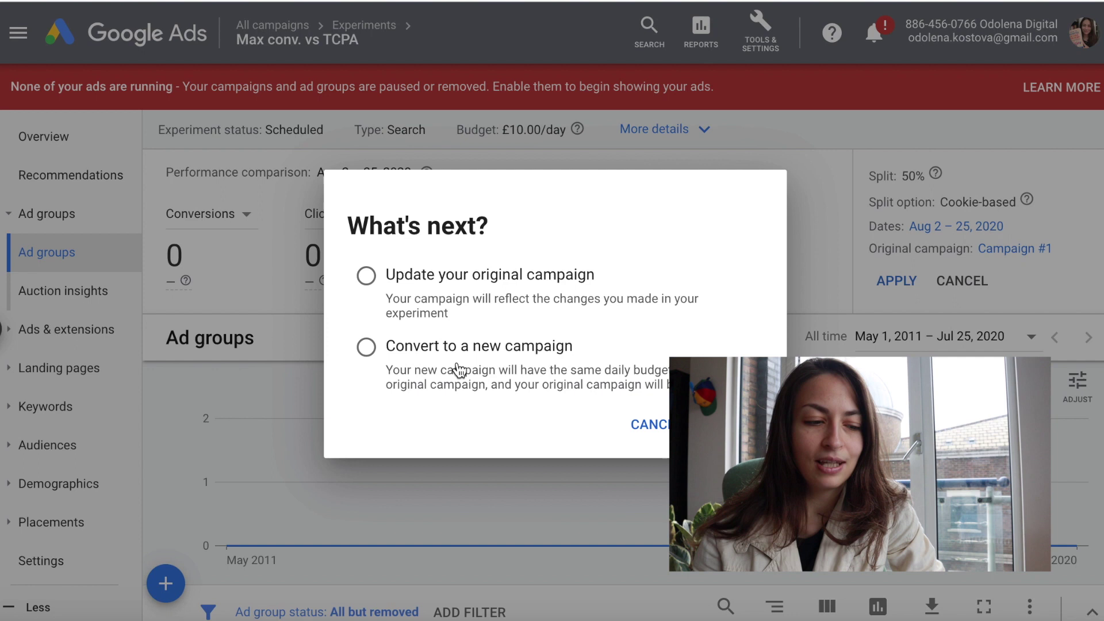
left_click(394, 355)
left_click(427, 270)
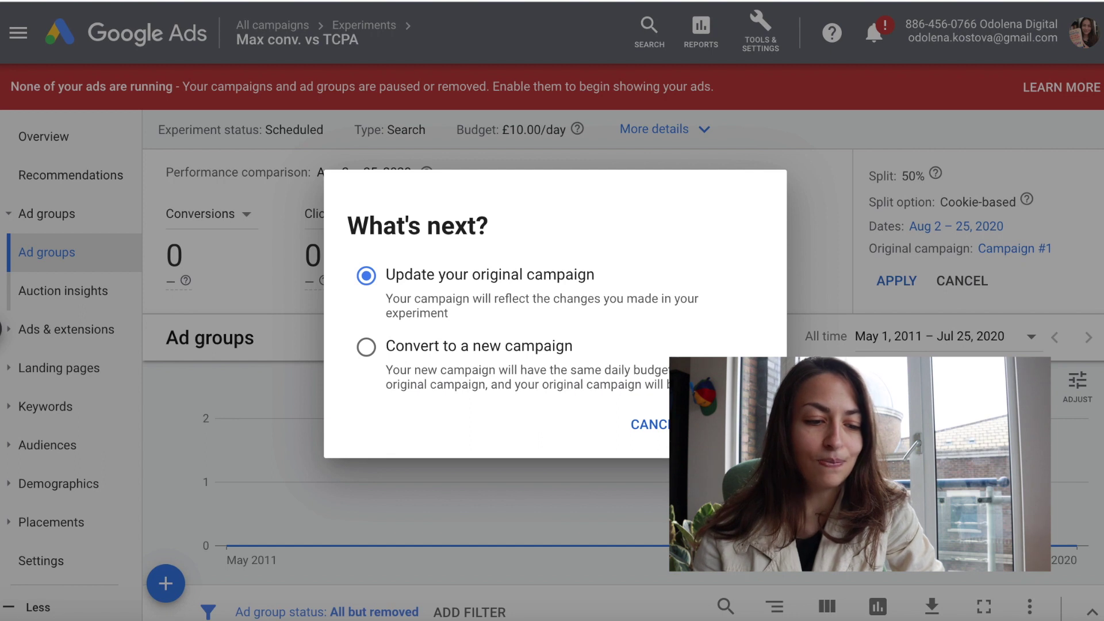
left_click(645, 424)
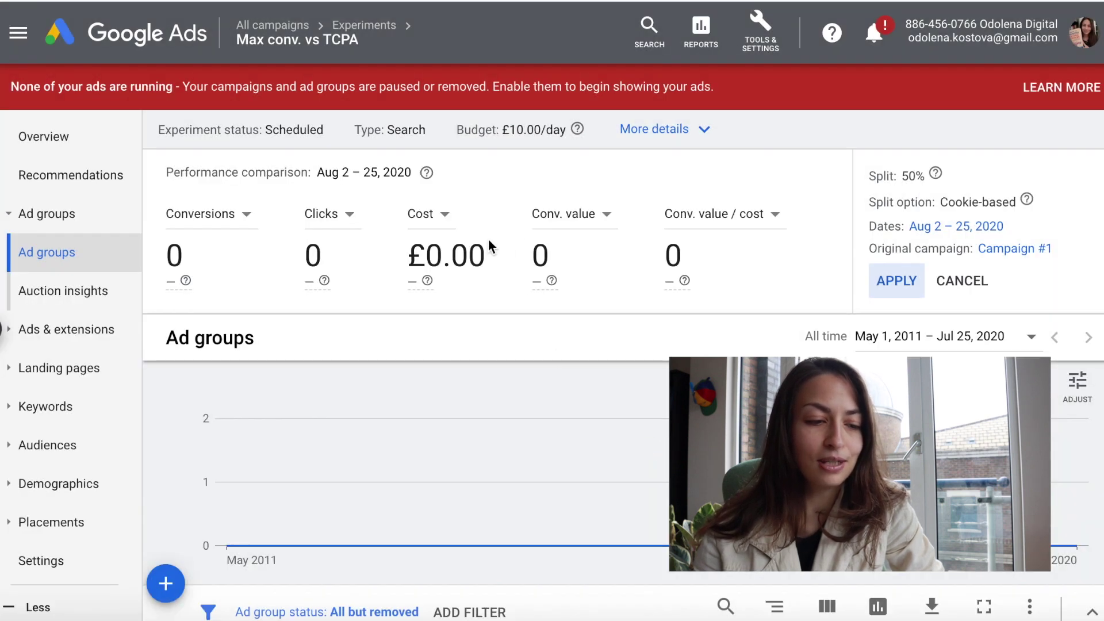
scroll(470, 300, "down", 3)
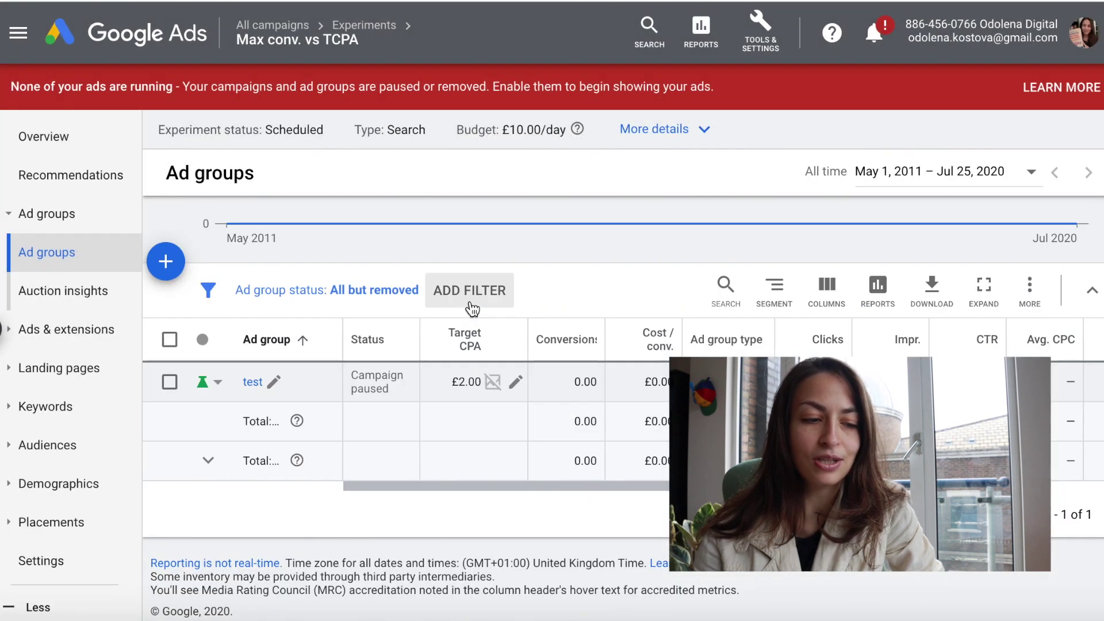